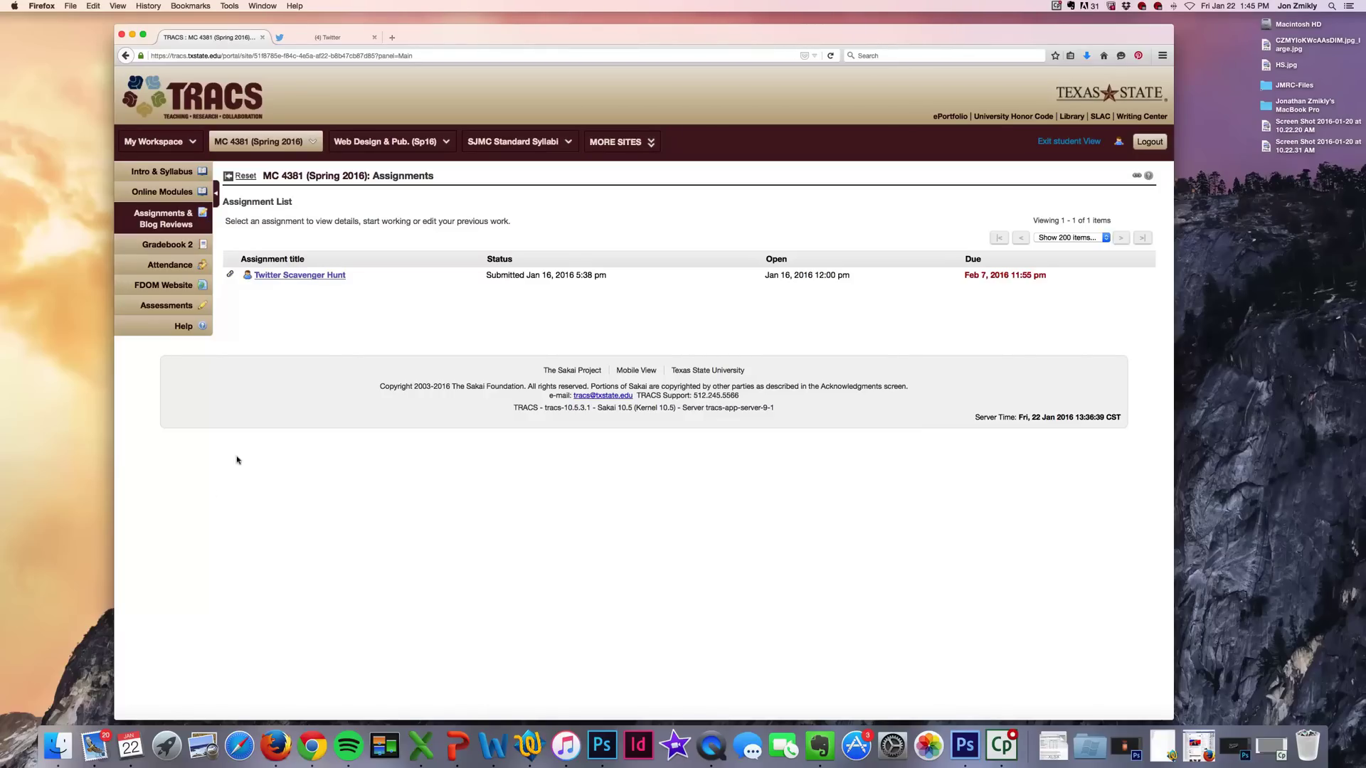
- Open the Twitter Scavenger Hunt assignment and read through its instructions, tips and grading details
left_click(279, 273)
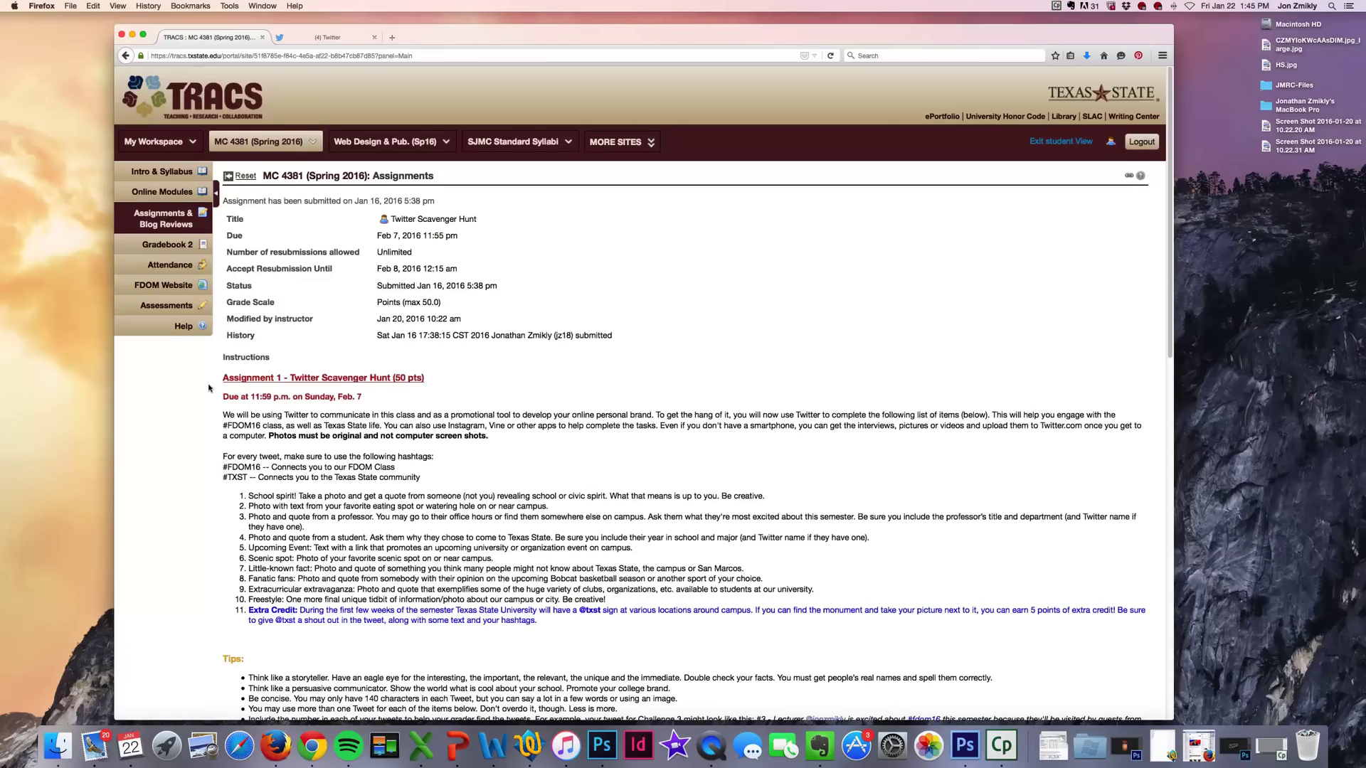
scroll(208, 388, "down", 3)
scroll(208, 388, "down", 1)
scroll(241, 390, "down", 2)
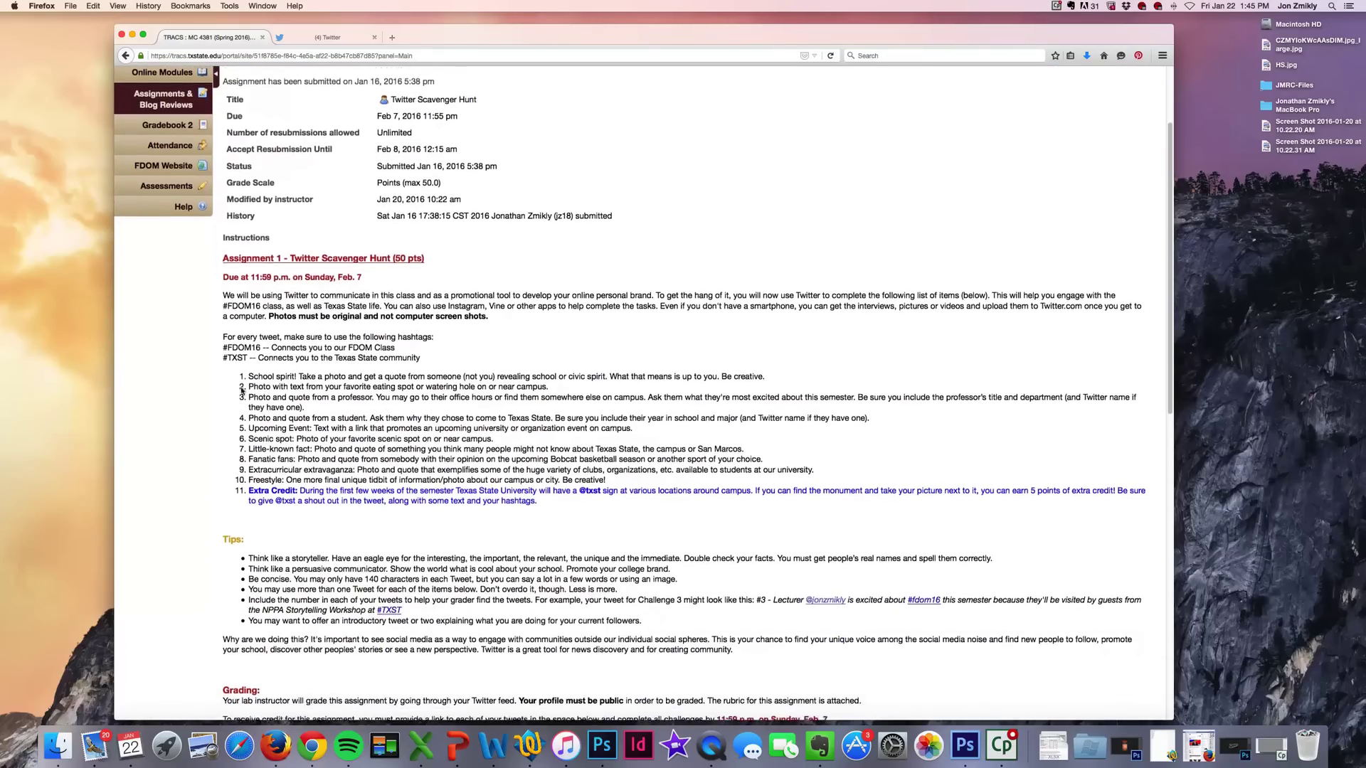
scroll(241, 390, "down", 4)
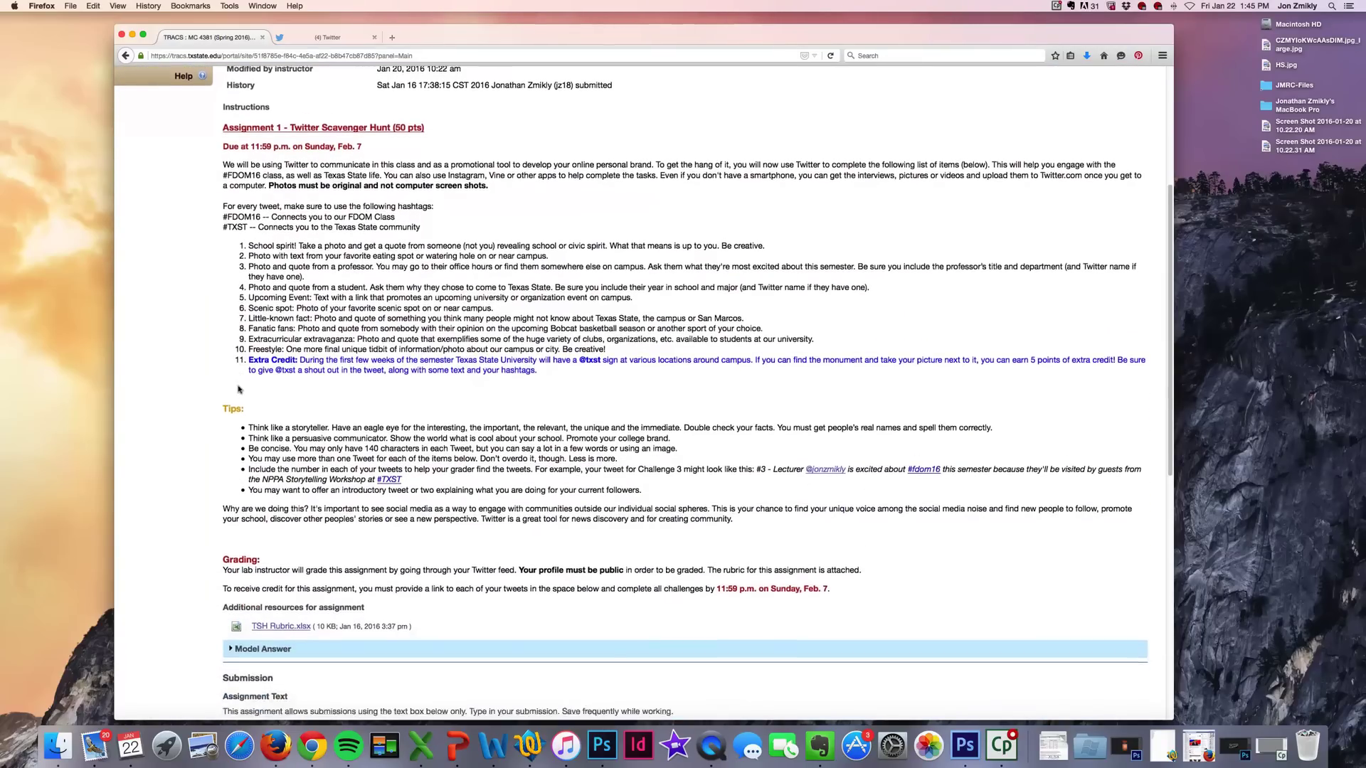
scroll(239, 389, "up", 6)
scroll(233, 461, "up", 1)
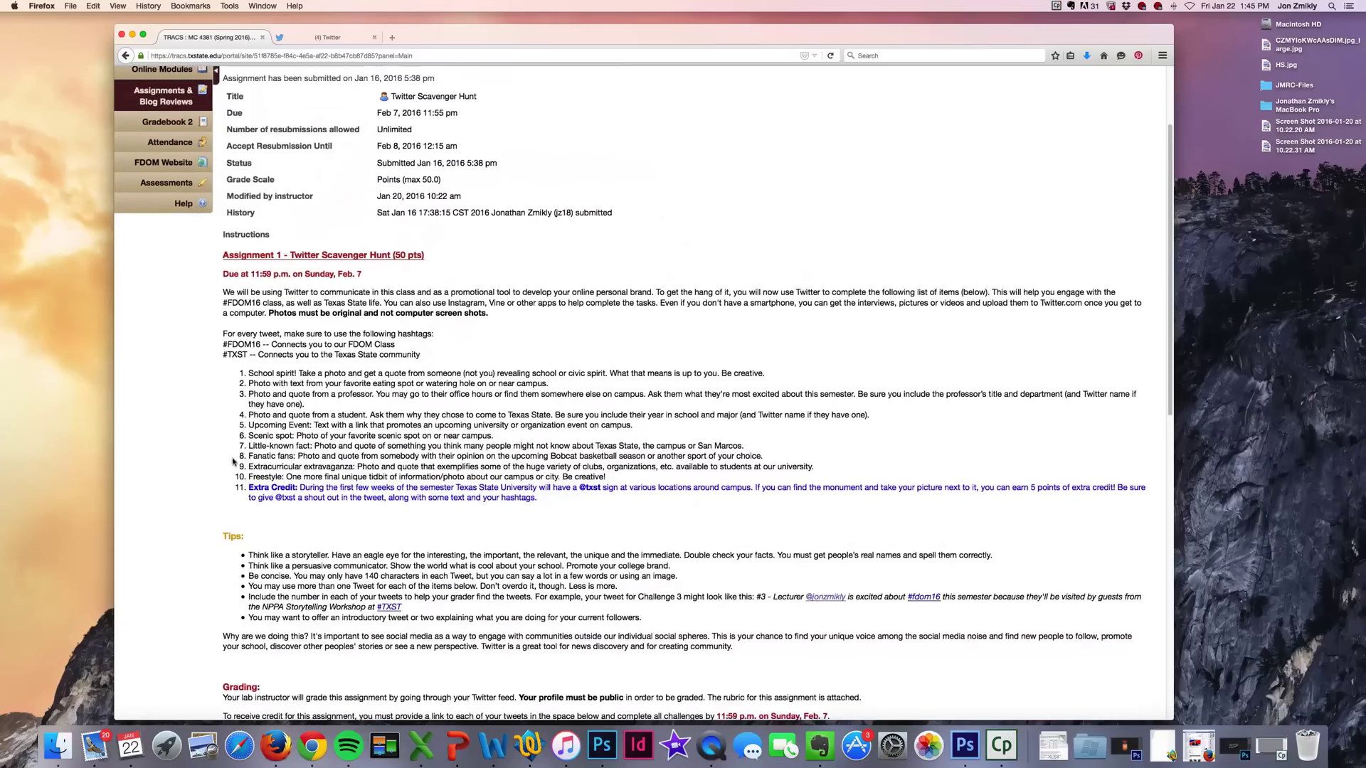
scroll(233, 461, "up", 2)
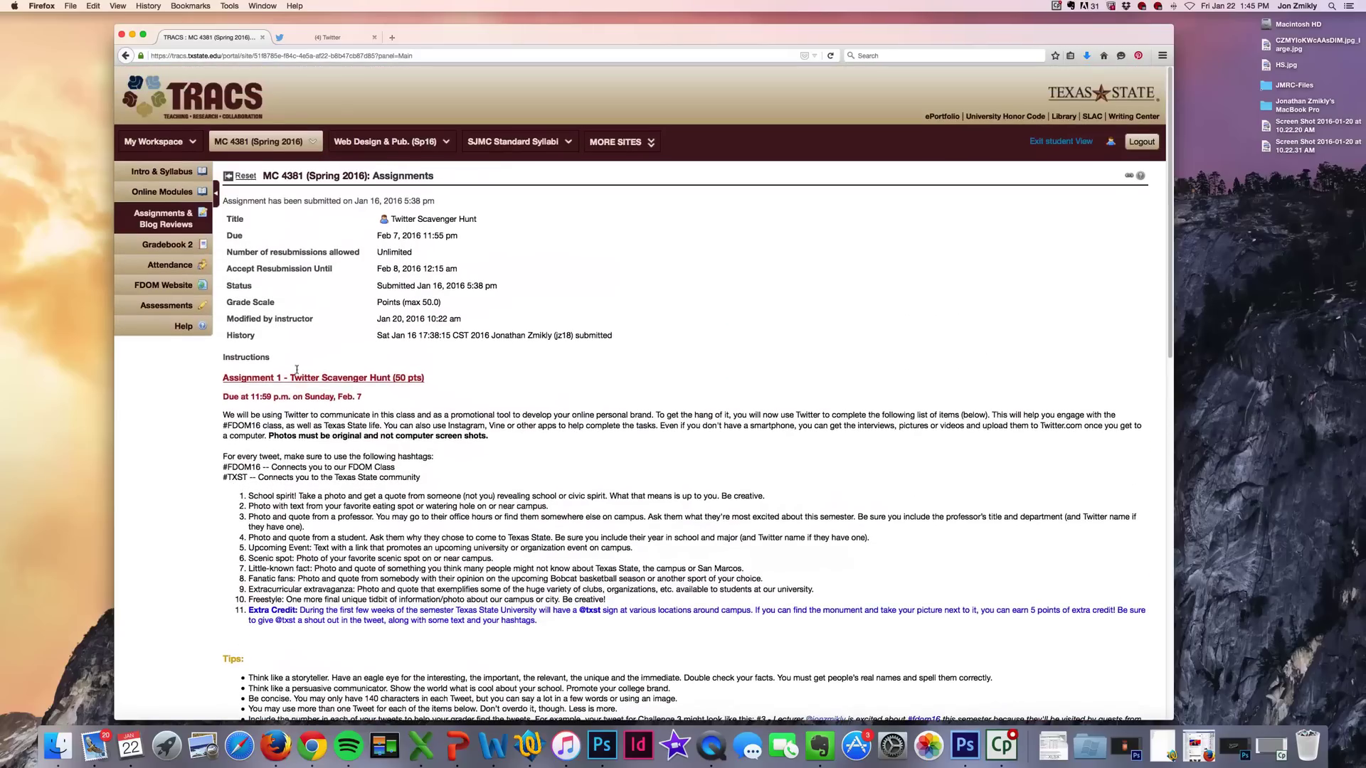
- Switch to Twitter, open your profile's tweet list and browse it to the #fdom16 post
left_click(318, 38)
left_click(338, 189)
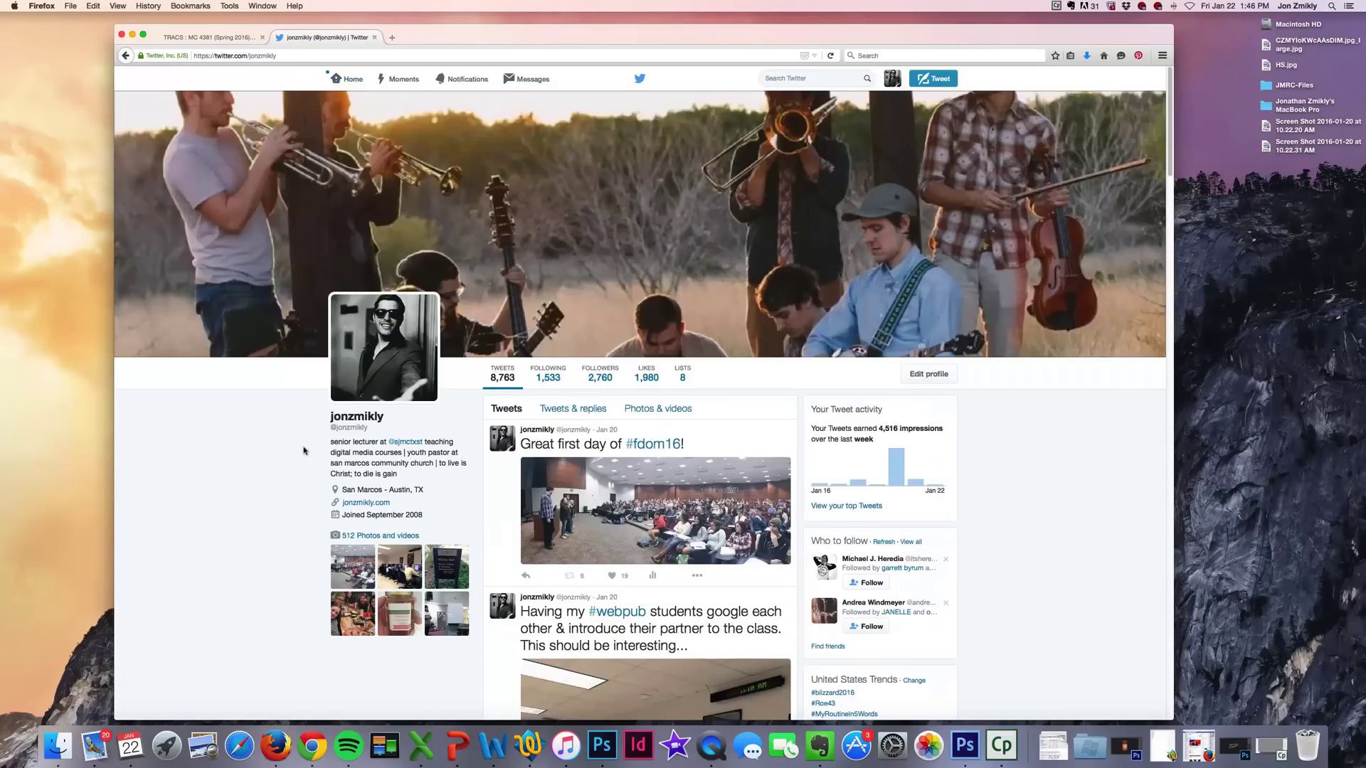
scroll(304, 451, "down", 1)
scroll(304, 450, "down", 6)
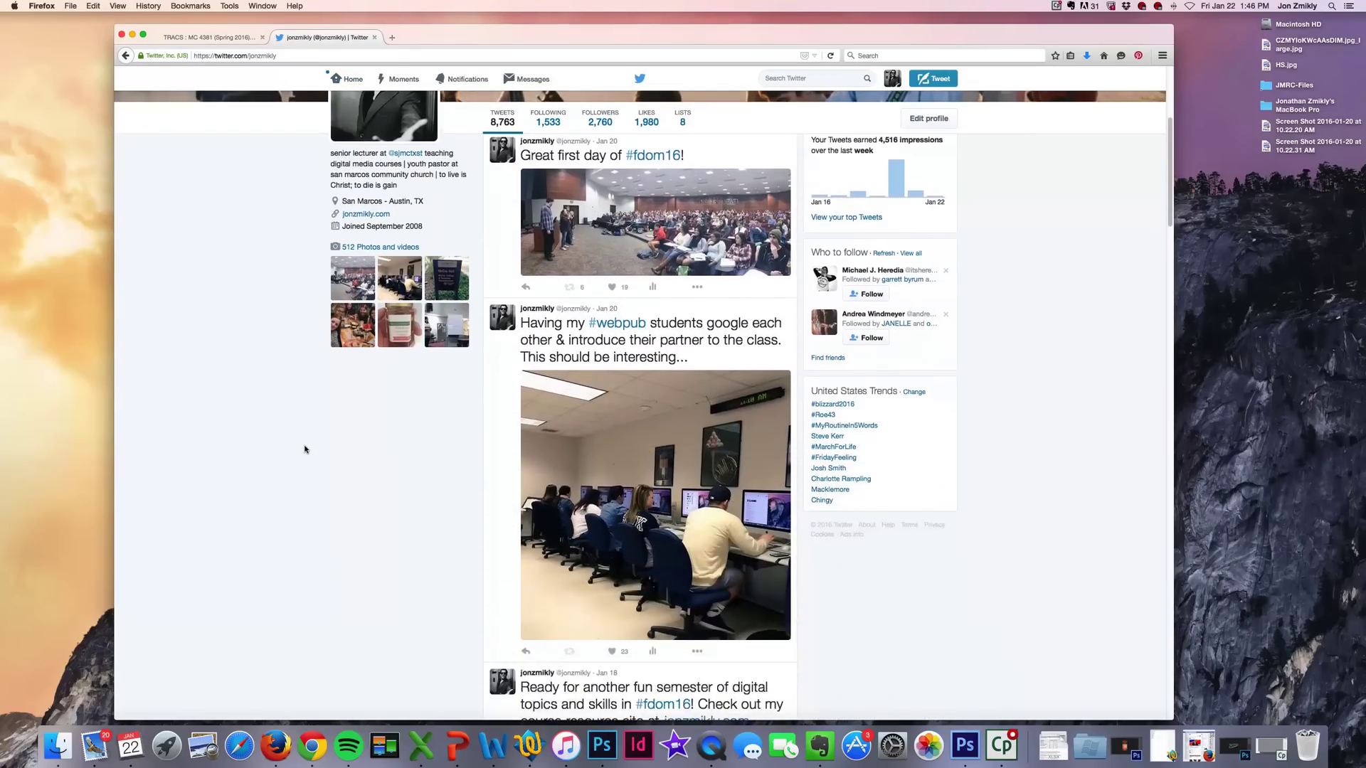
scroll(305, 449, "down", 10)
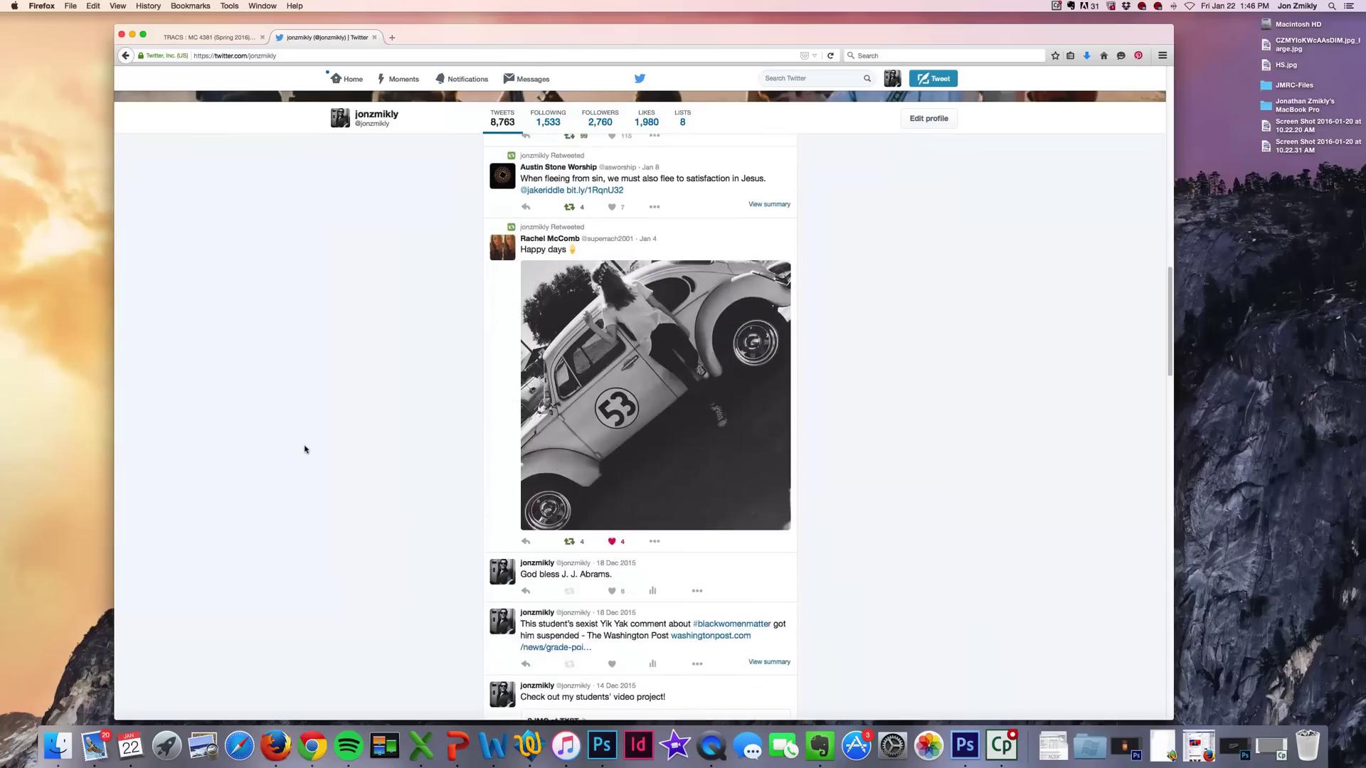
scroll(305, 449, "up", 10)
scroll(304, 449, "up", 5)
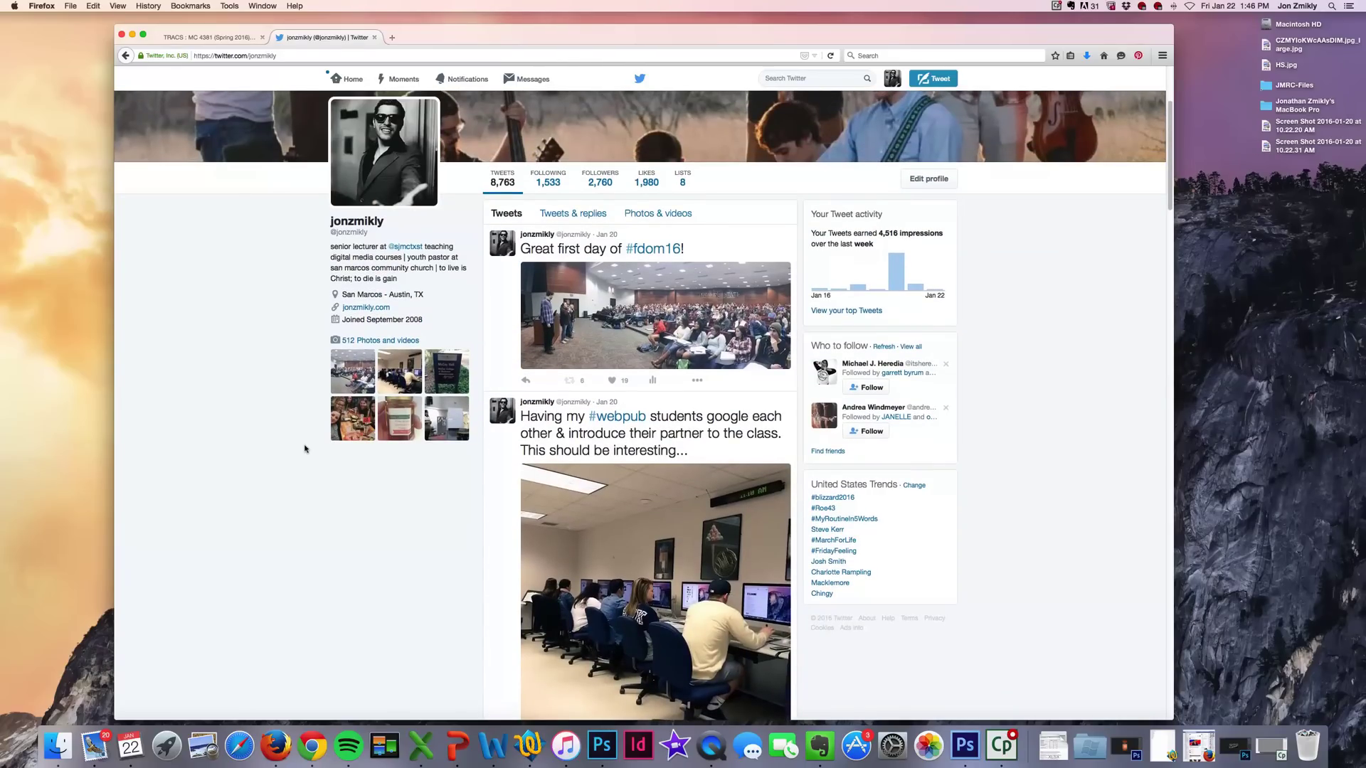
- Delete the old gibberish from the TRACS Assignment Text box, then go back to Twitter
left_click(190, 36)
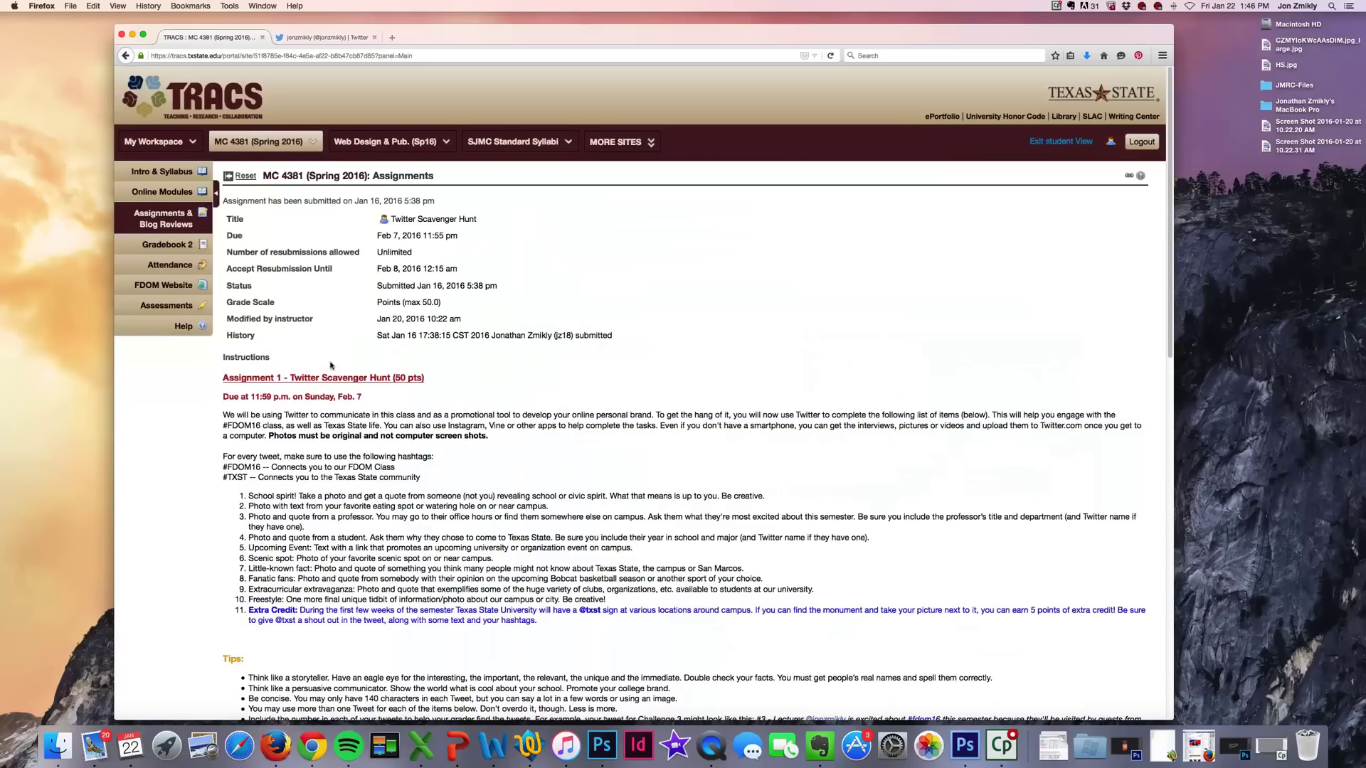
scroll(331, 365, "down", 3)
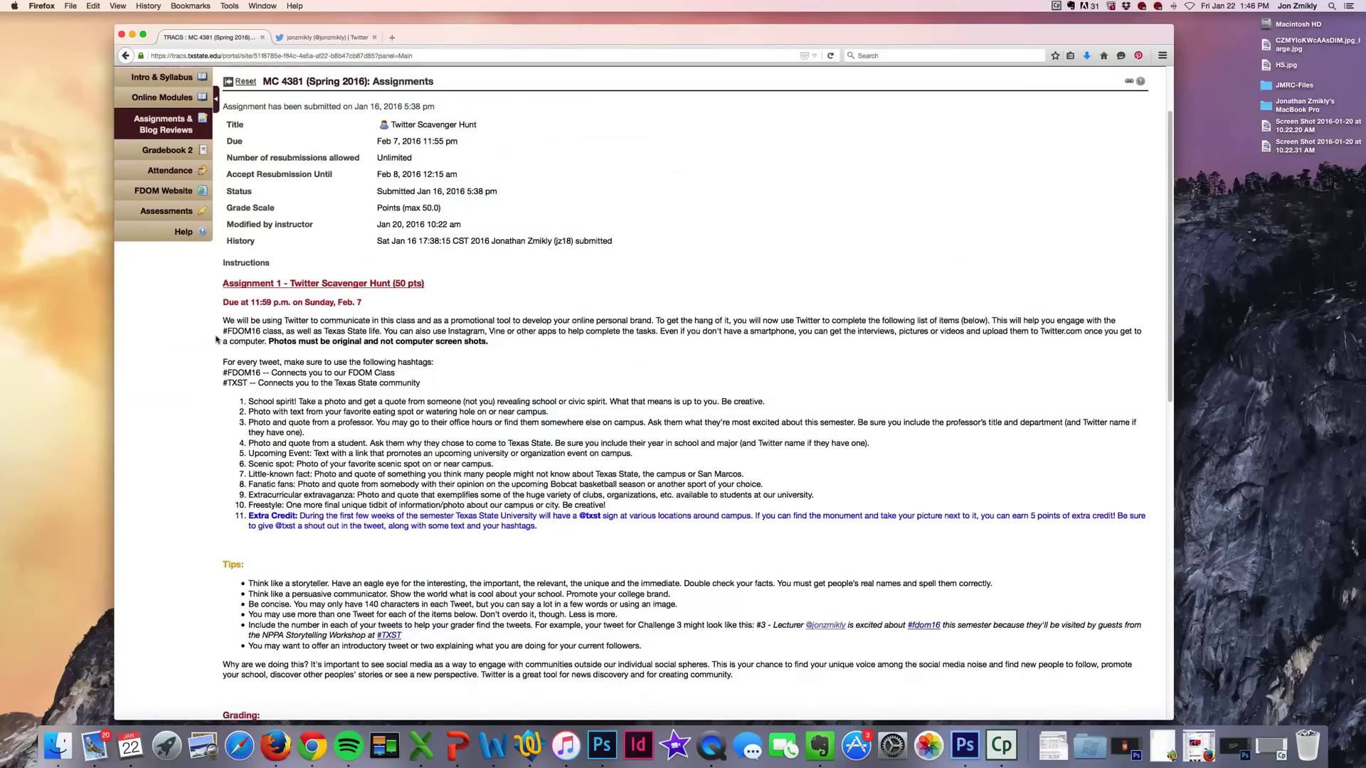
scroll(216, 339, "down", 18)
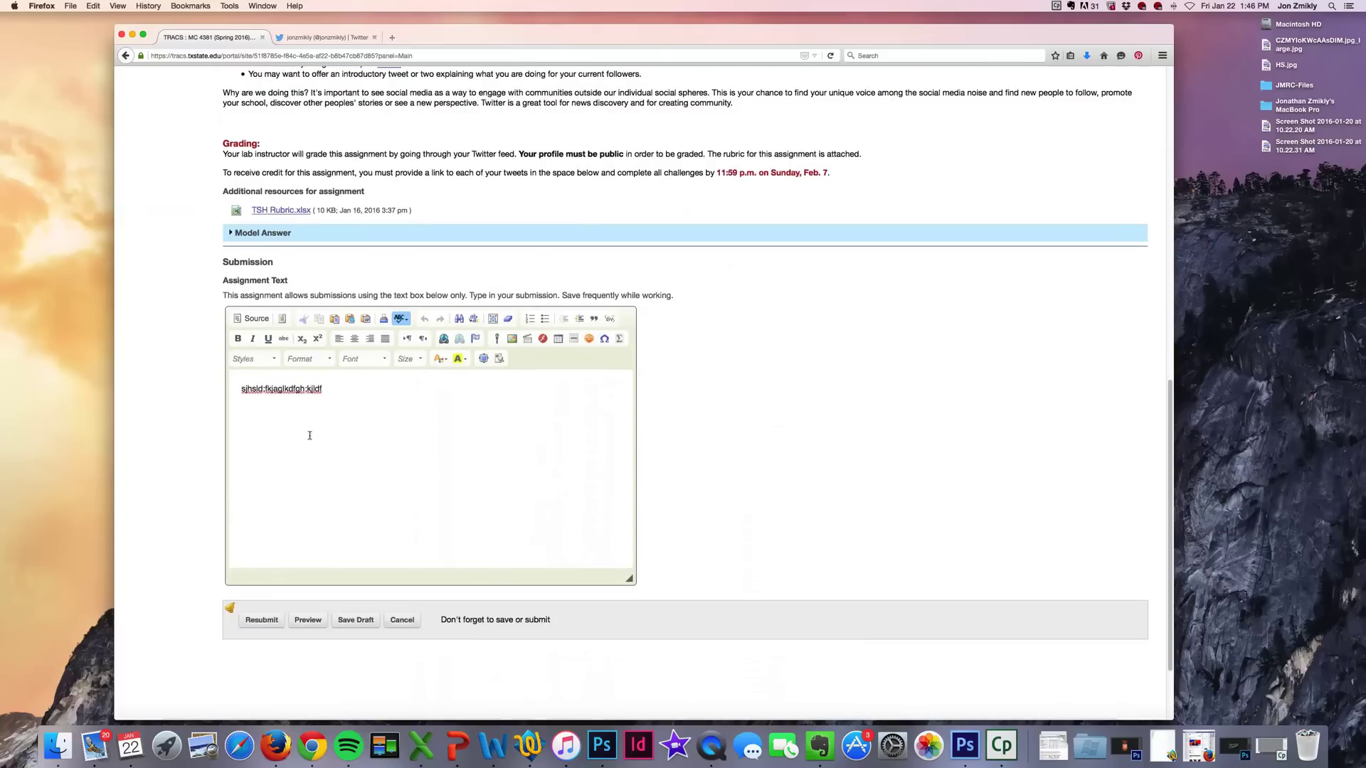
left_click_drag(335, 386, 202, 382)
key("BackSpace")
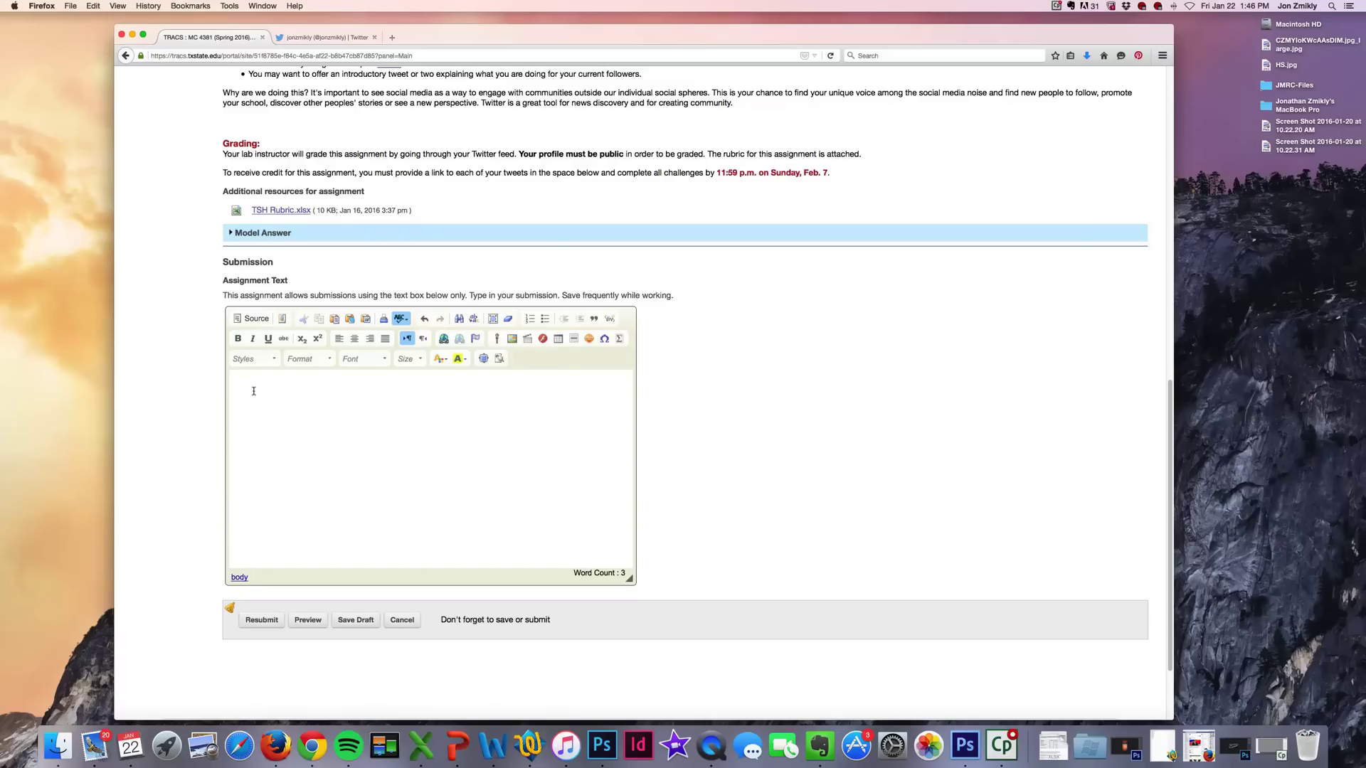
scroll(285, 72, "up", 1)
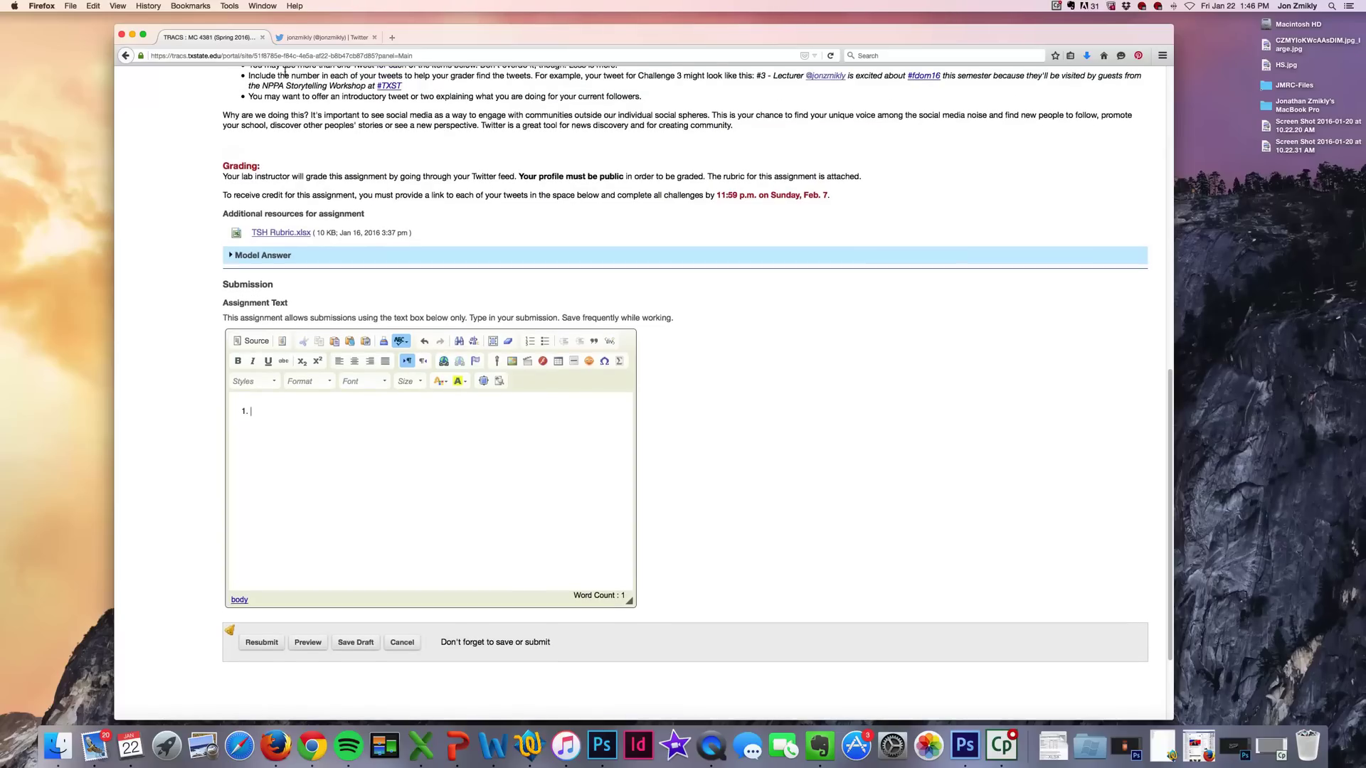
left_click(310, 34)
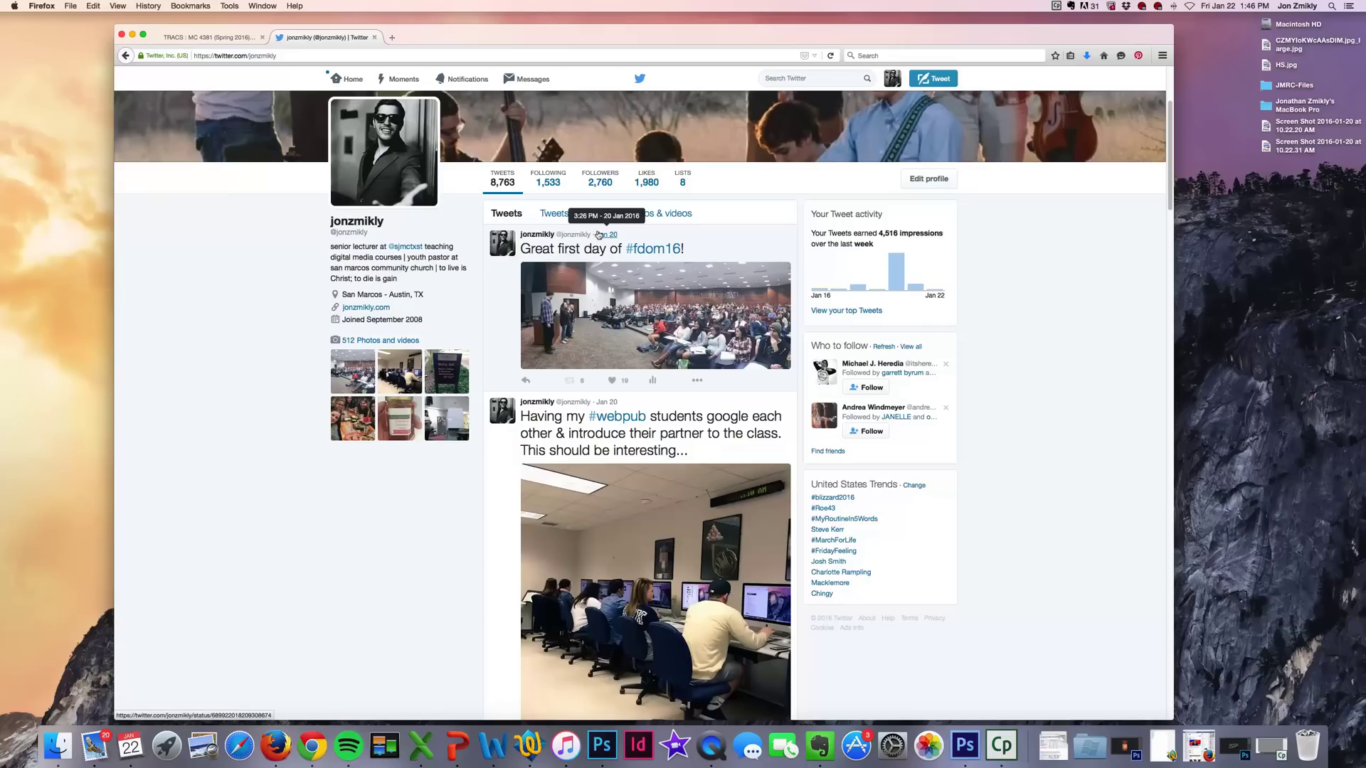
- Open the 'Great first day of #fdom16!' tweet on its own page and copy its URL
left_click(598, 235)
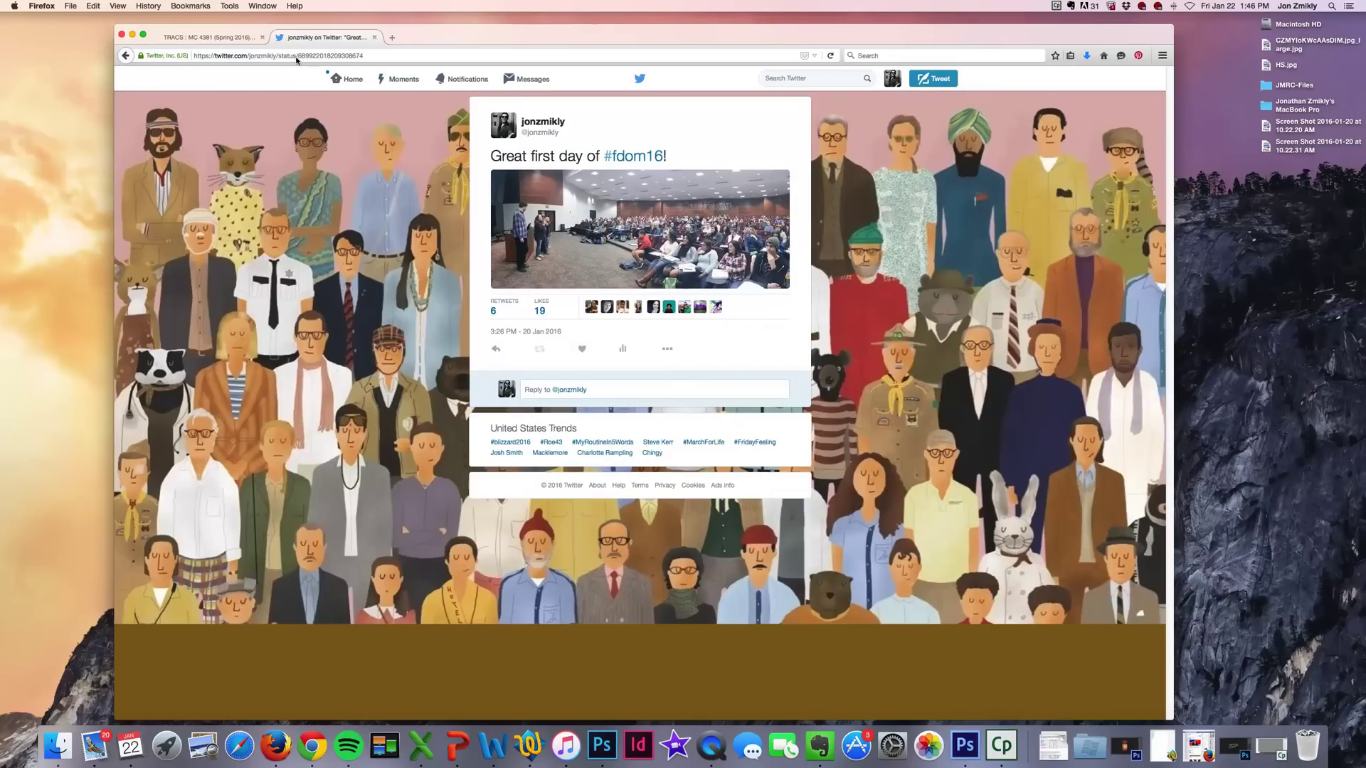
left_click(296, 56)
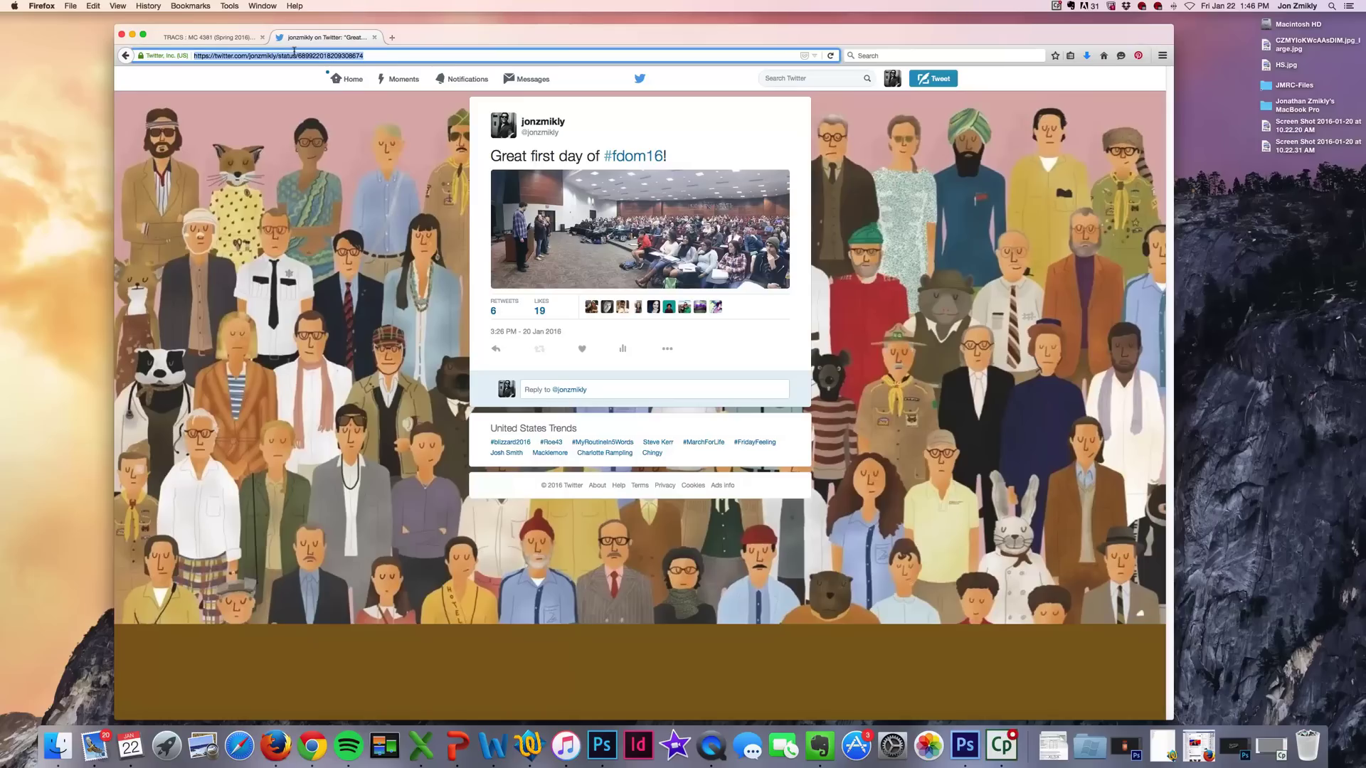
right_click(290, 51)
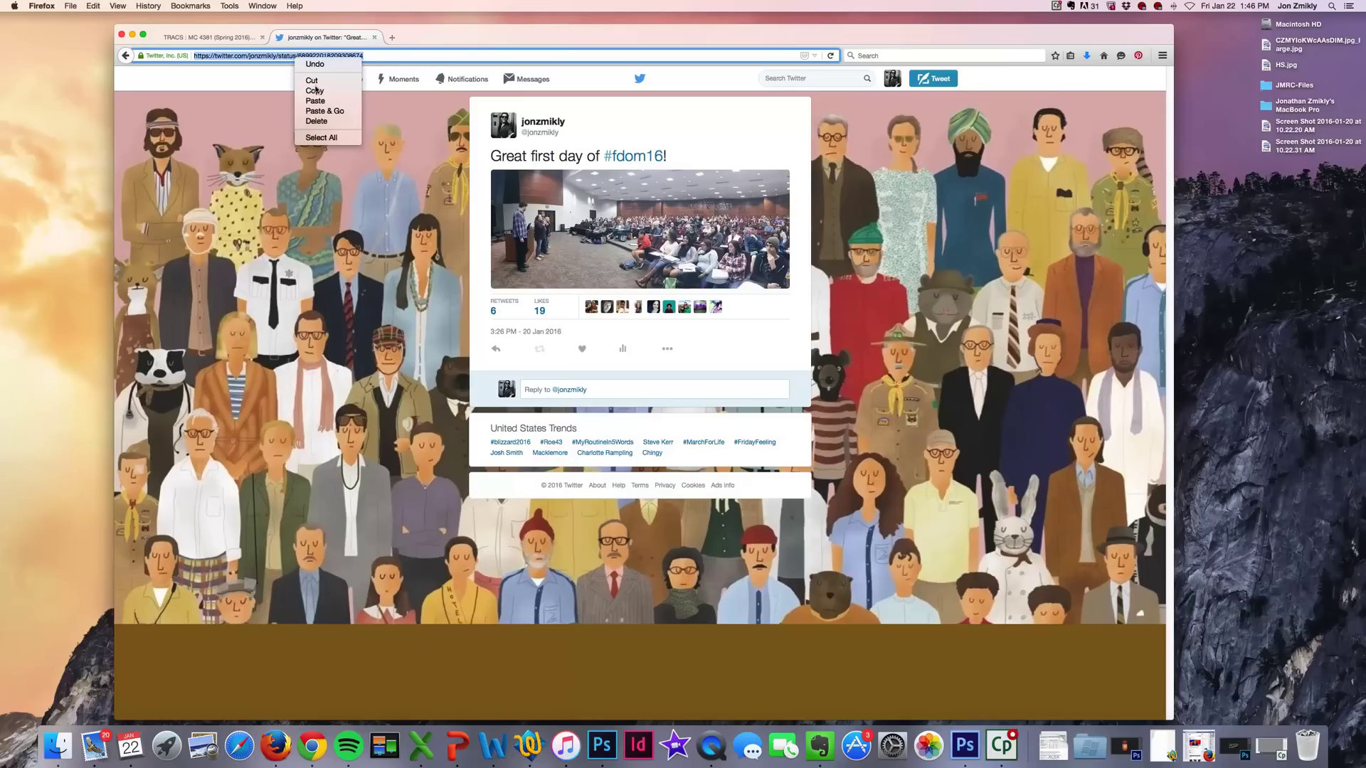
left_click(320, 78)
left_click(91, 5)
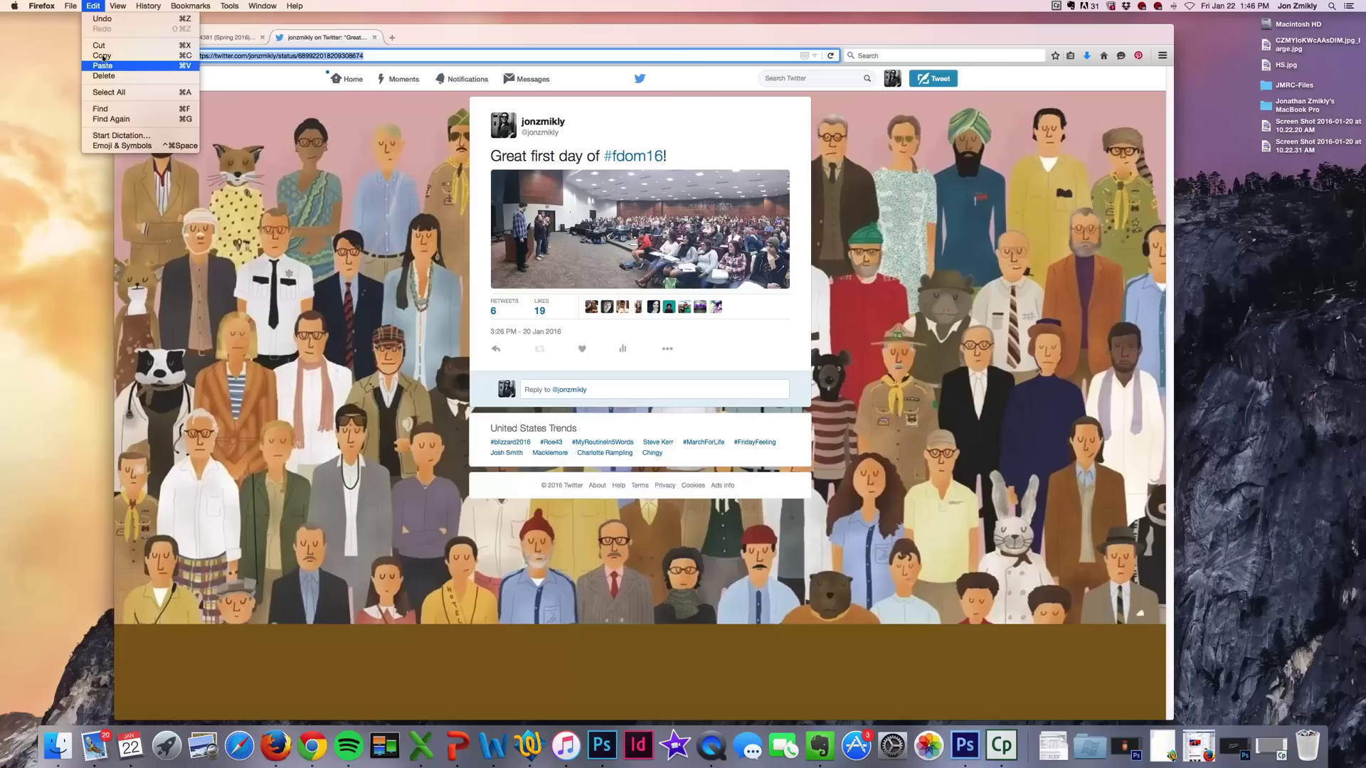
left_click(100, 66)
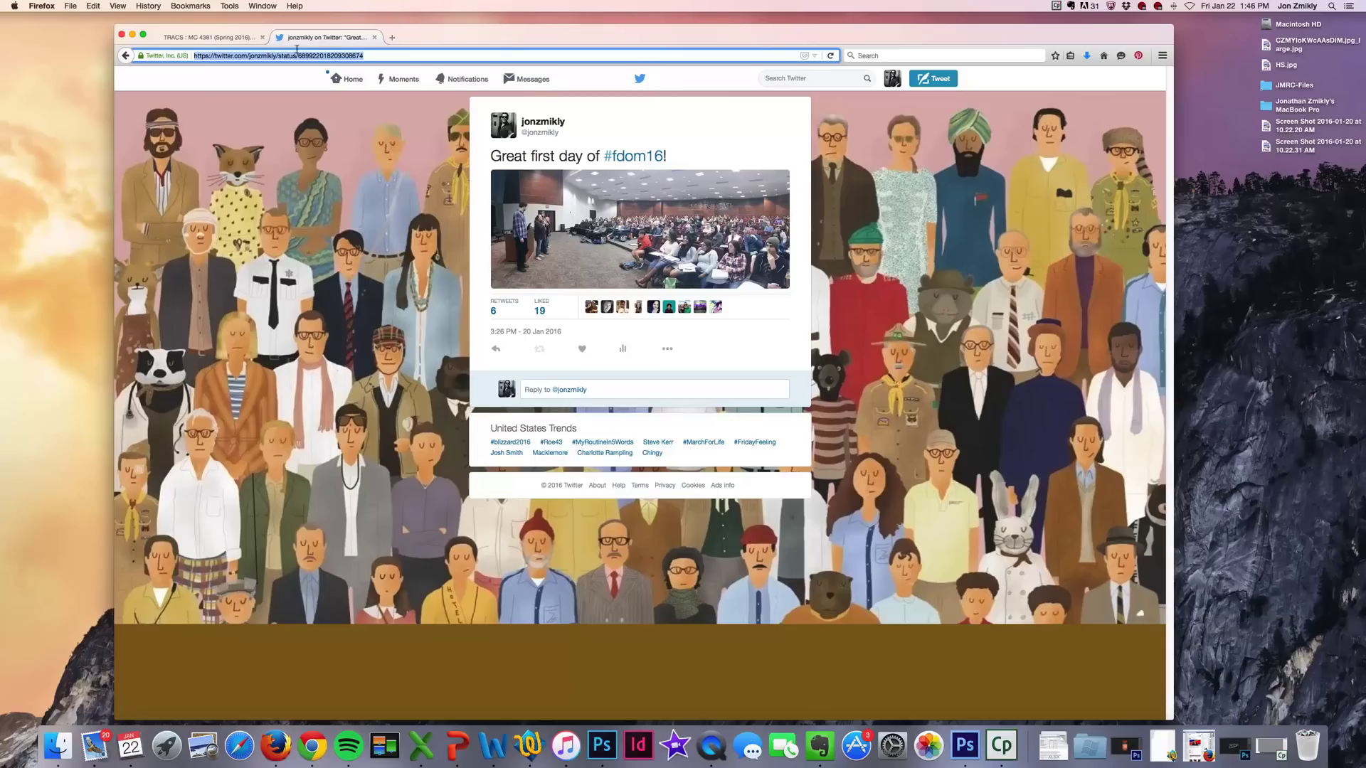
left_click(362, 53)
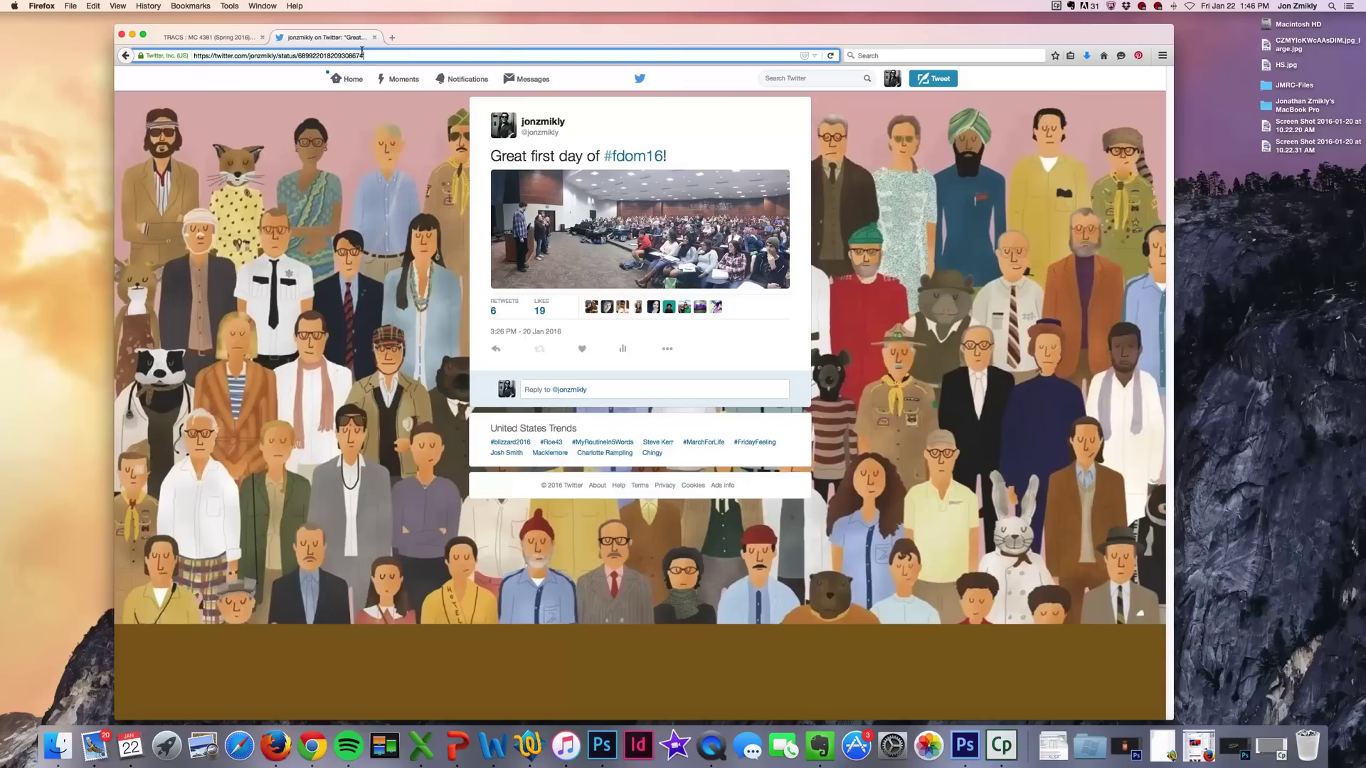
triple_click(229, 52)
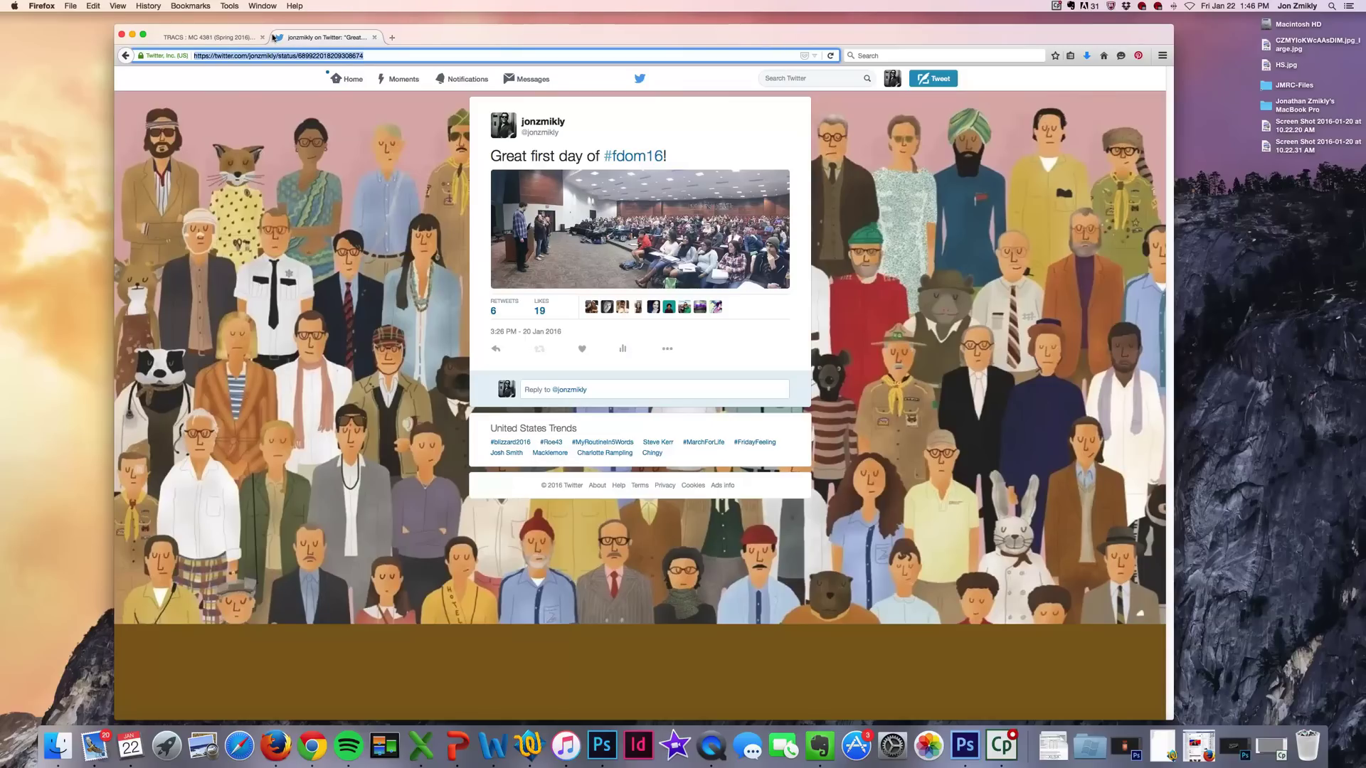
left_click(234, 40)
- Paste the #fdom16 tweet link as item 1 and begin item '2.' below it
key("super+v")
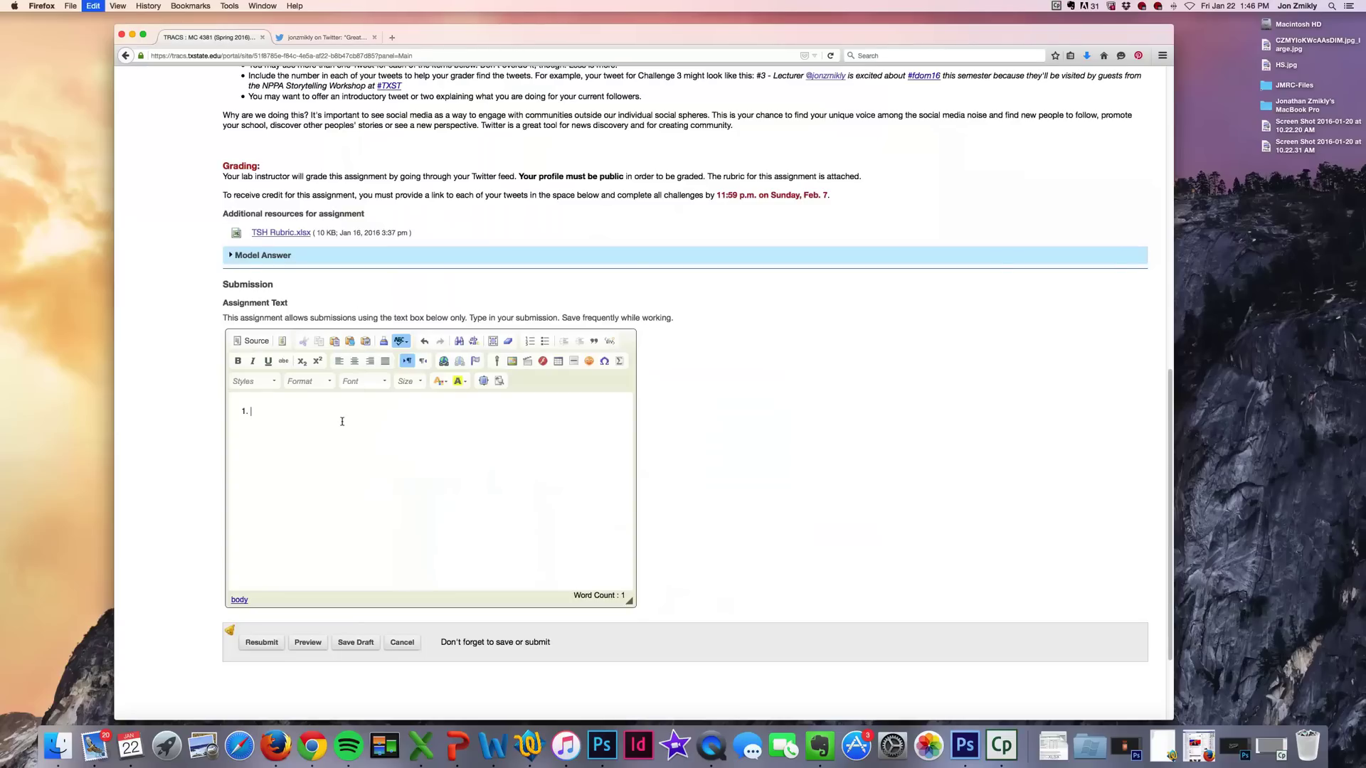
key("Return")
key("Return")
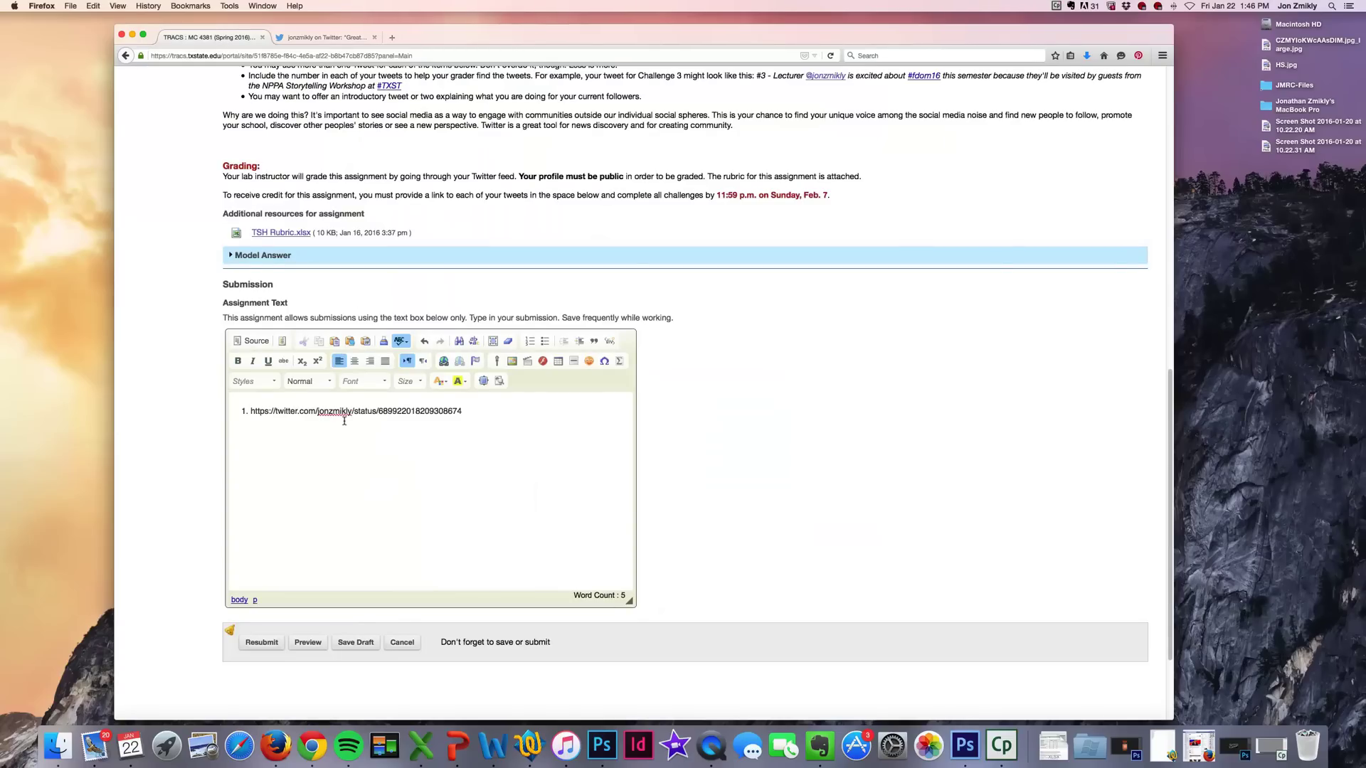
type("2.")
scroll(285, 323, "up", 10)
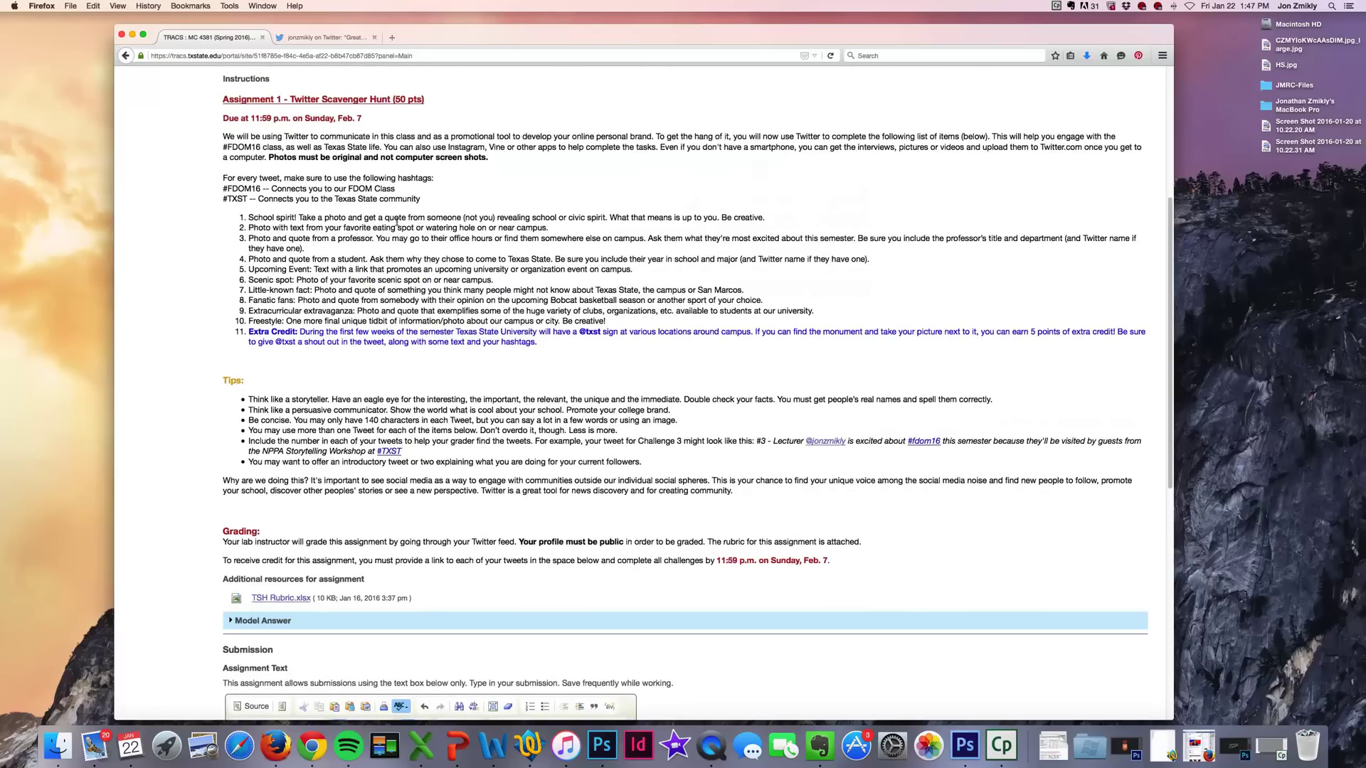
- Back on the profile, open the #webpub students tweet and select its direct link
left_click(317, 39)
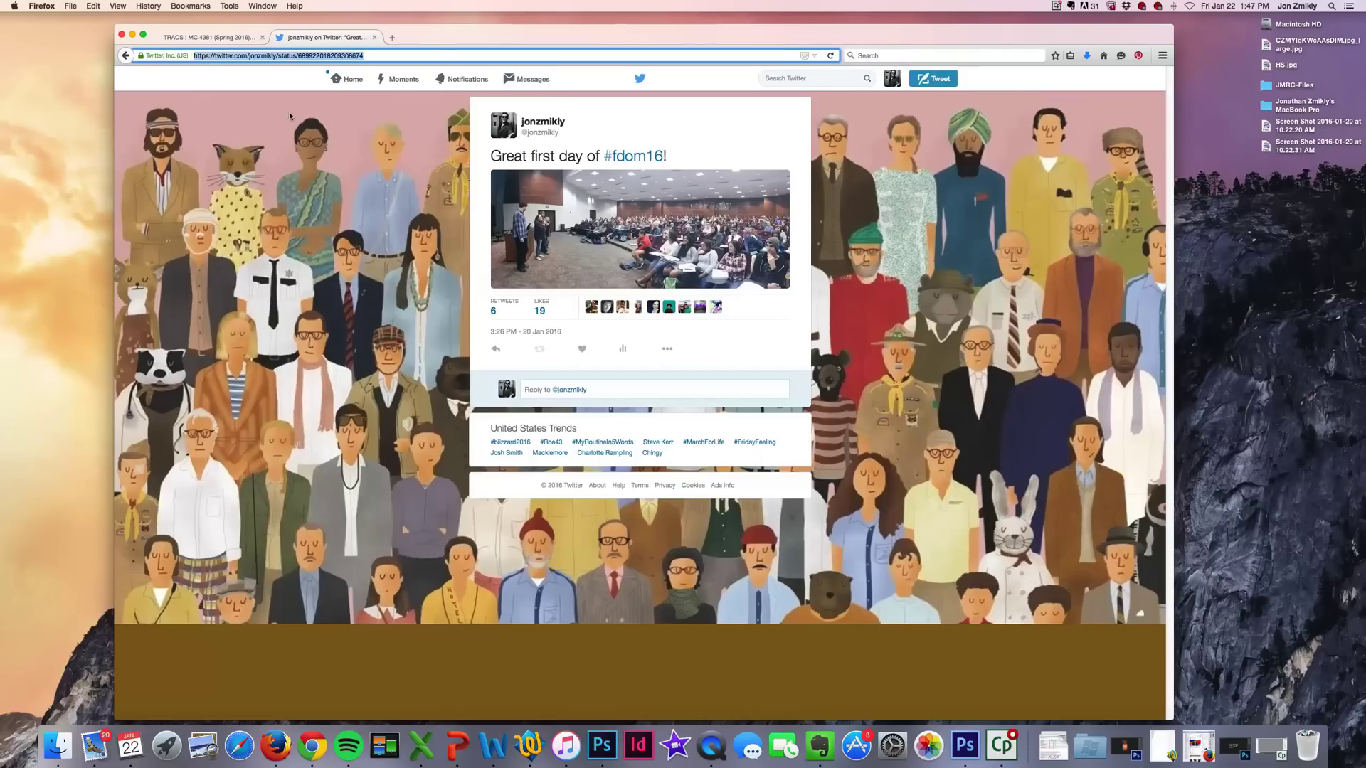
left_click(125, 55)
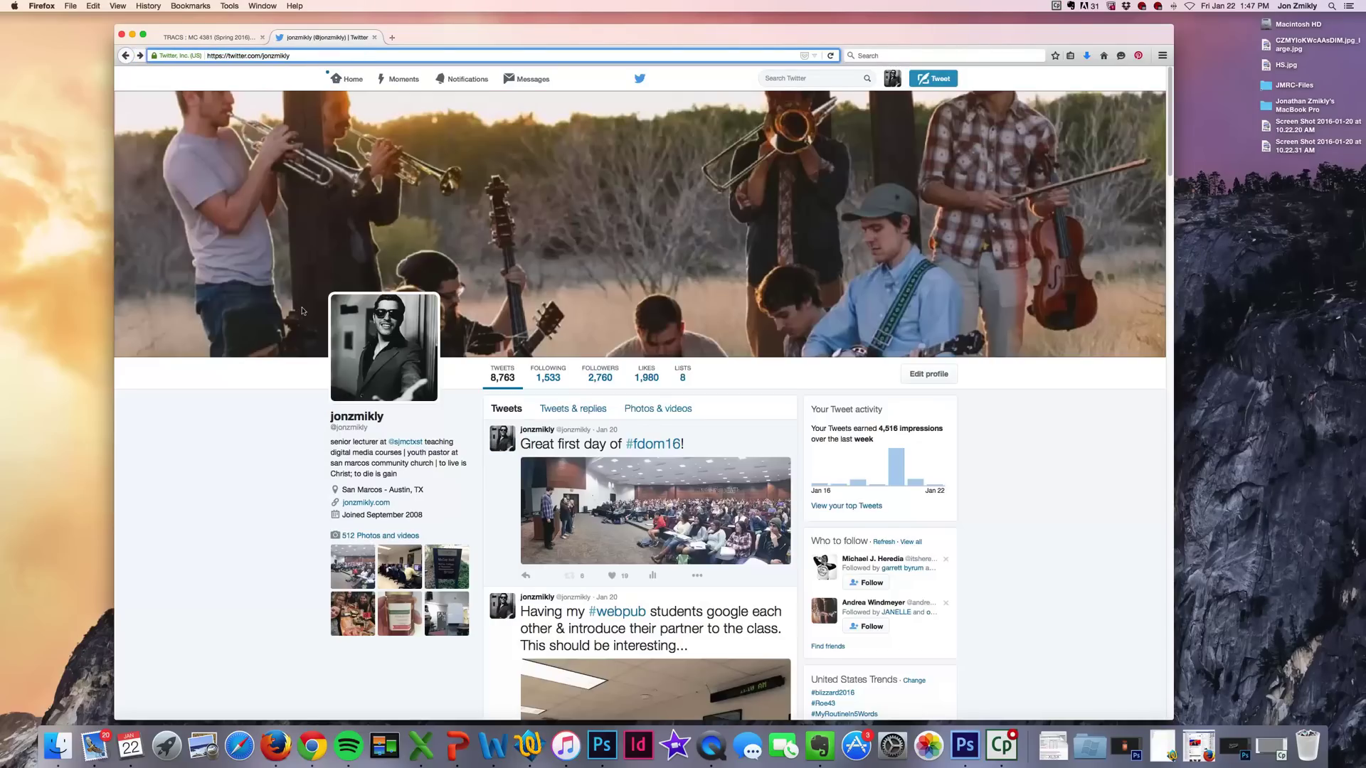
scroll(299, 313, "down", 5)
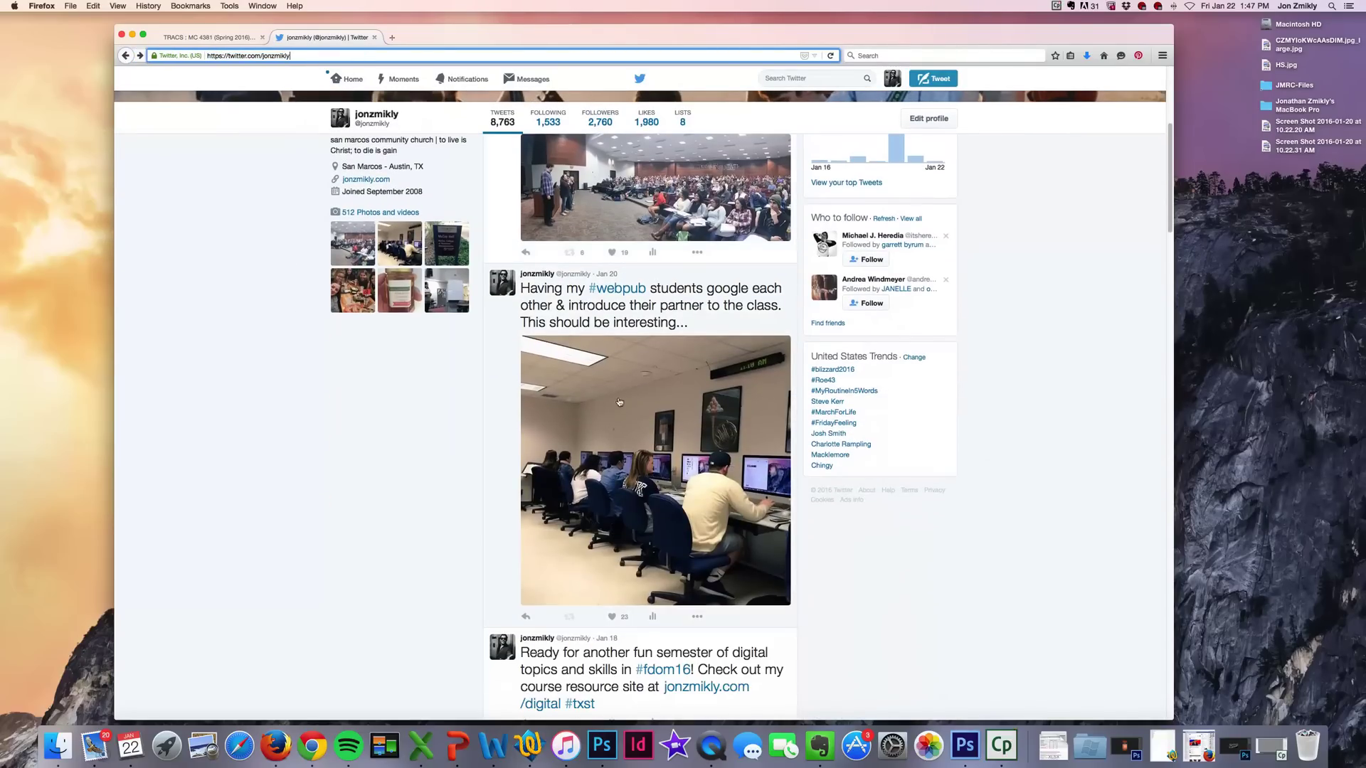
left_click(601, 274)
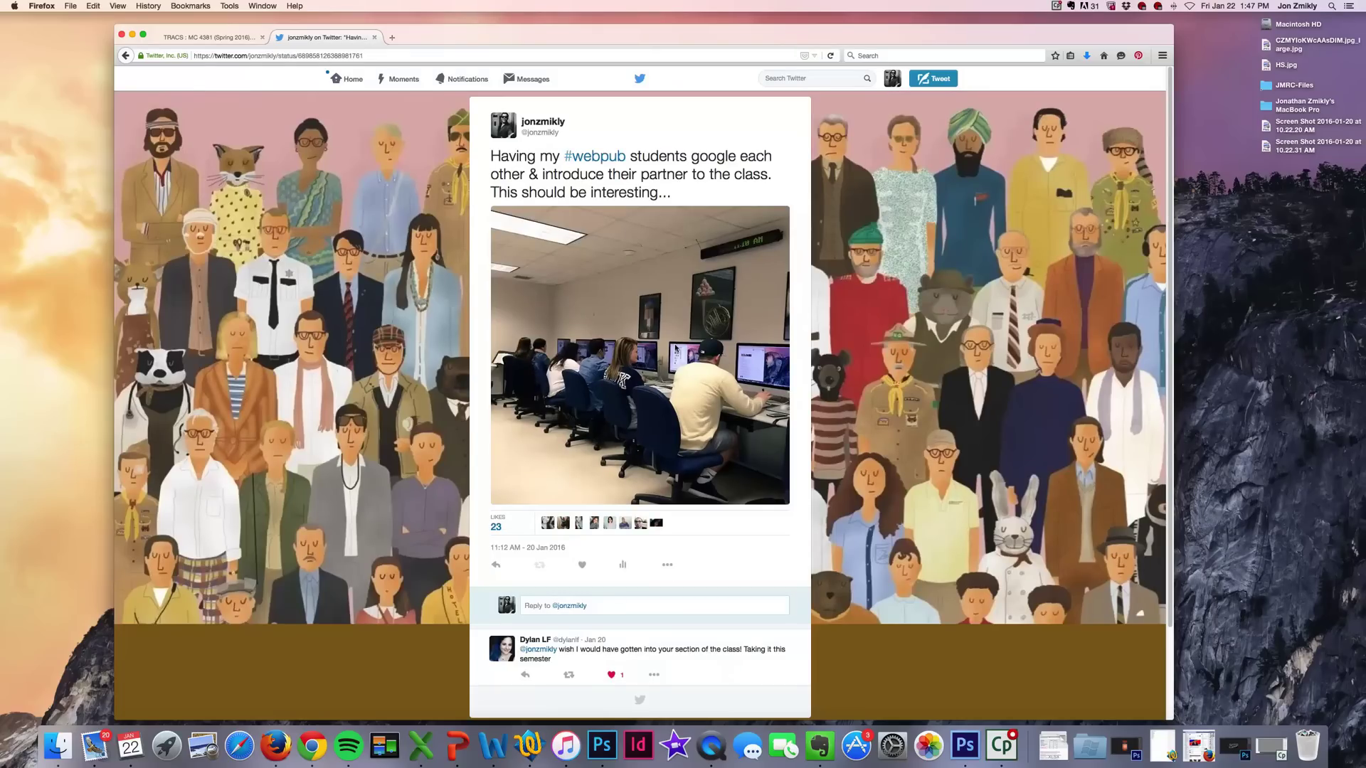
left_click(330, 51)
key("super+c")
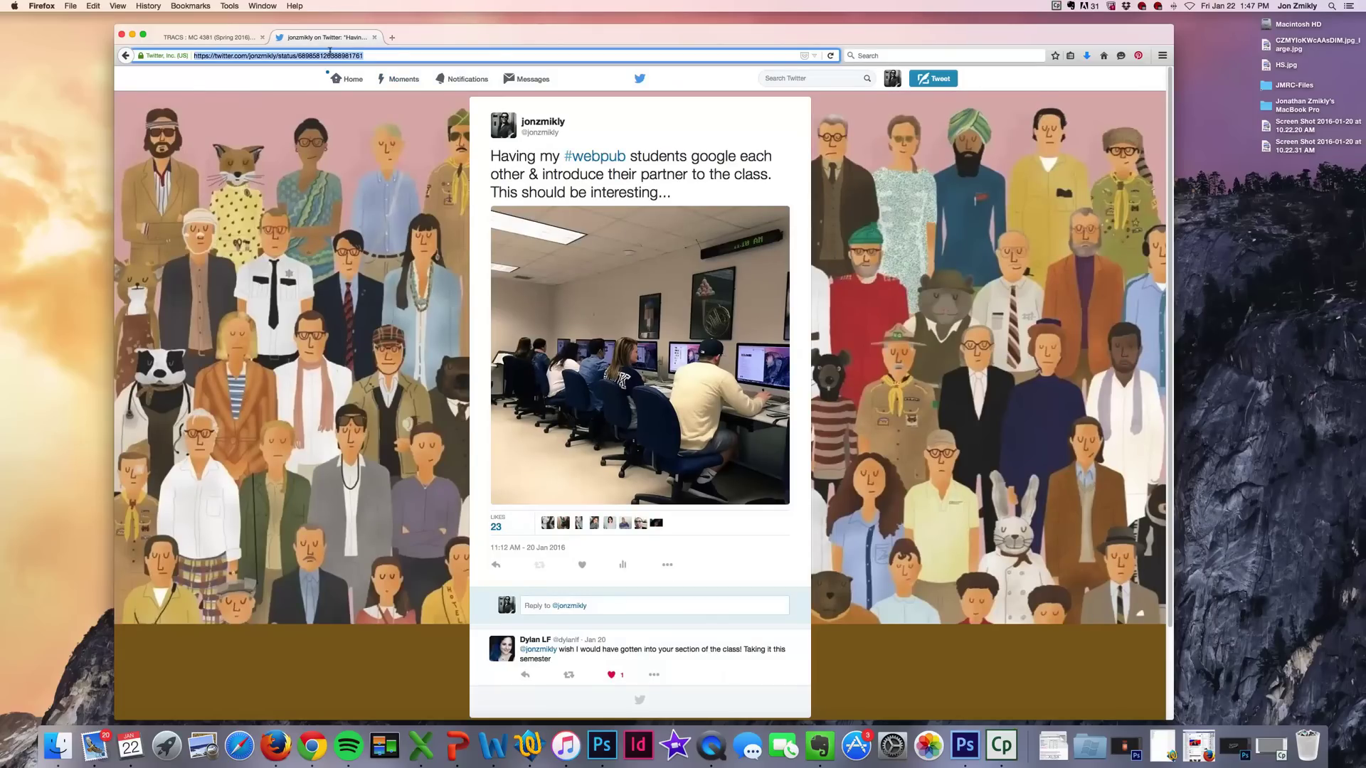
- Paste the #webpub tweet link as entry 2 in TRACS and add an empty entry 3
left_click(210, 39)
scroll(410, 590, "down", 1)
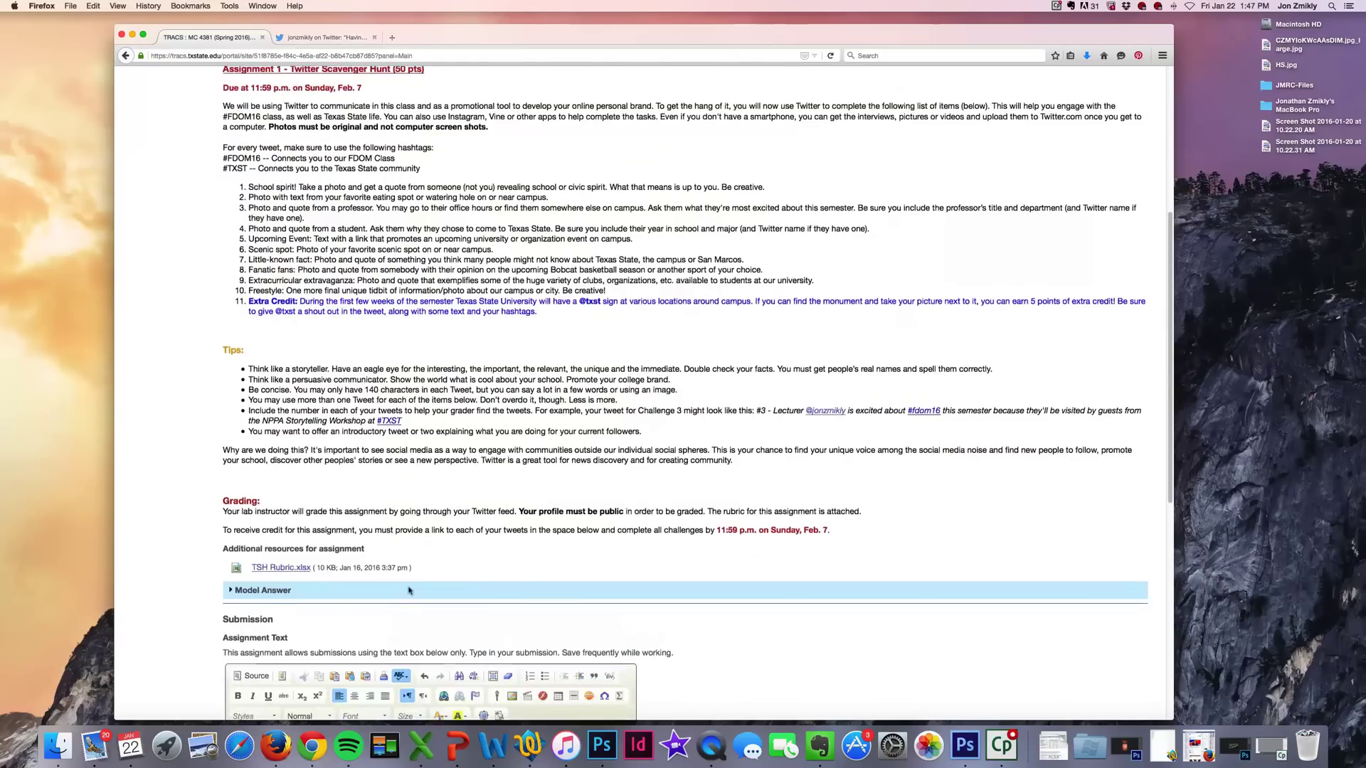
scroll(410, 590, "down", 3)
left_click(361, 625)
key("super+v")
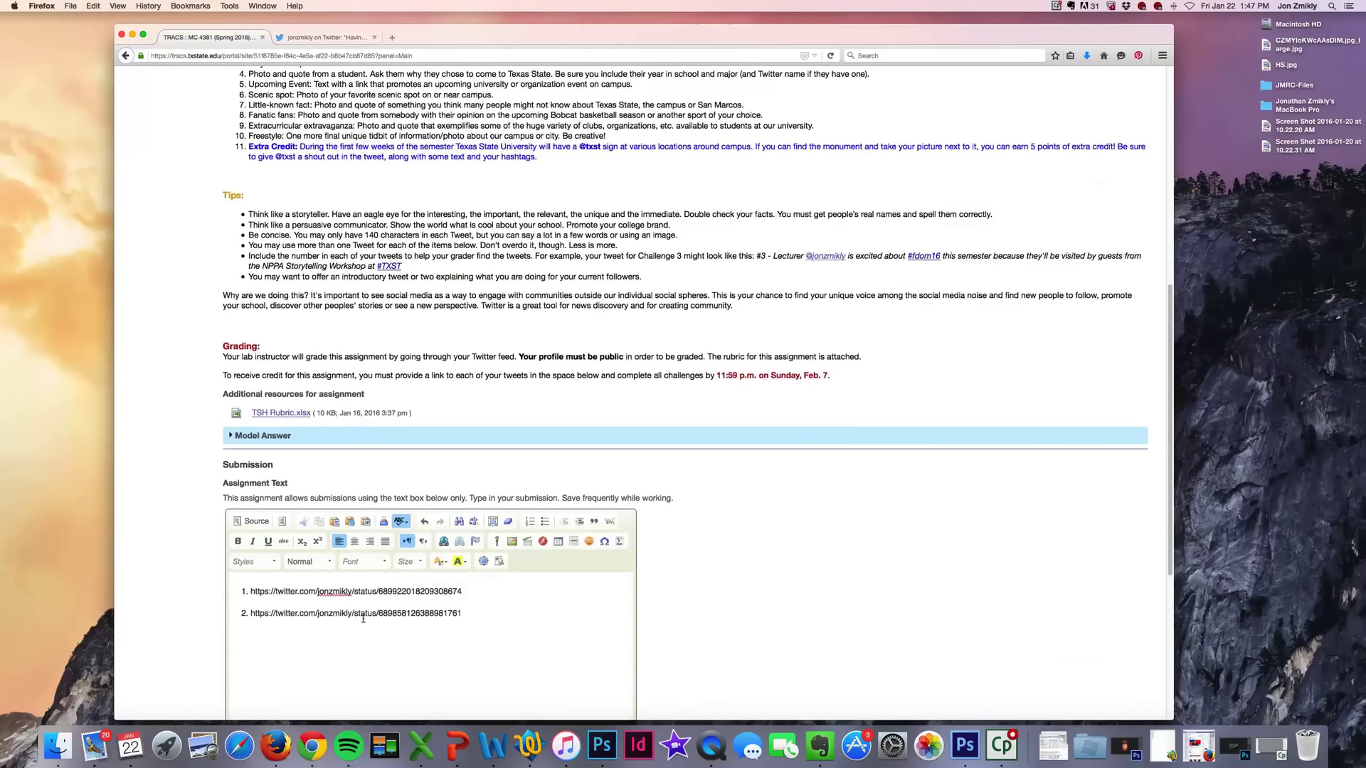
scroll(209, 508, "up", 3)
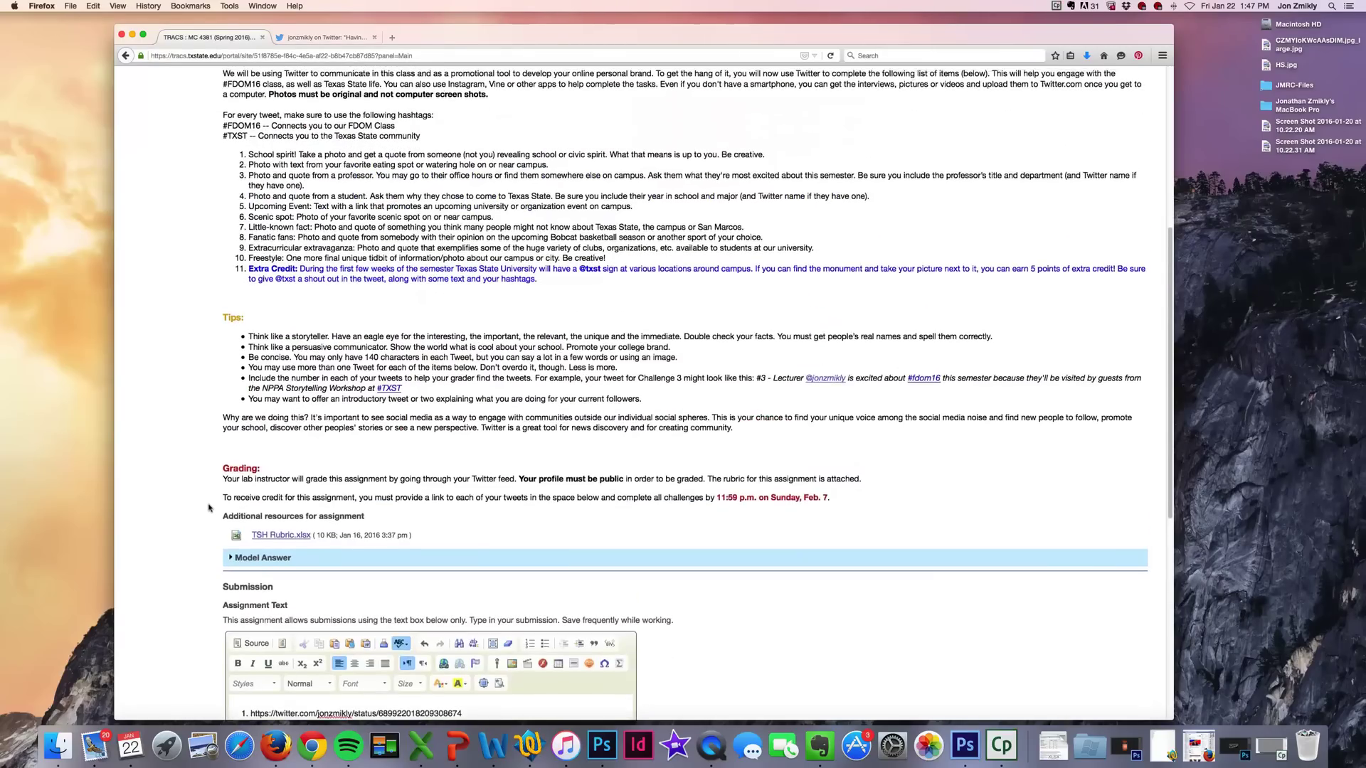
scroll(209, 508, "up", 3)
scroll(305, 483, "down", 7)
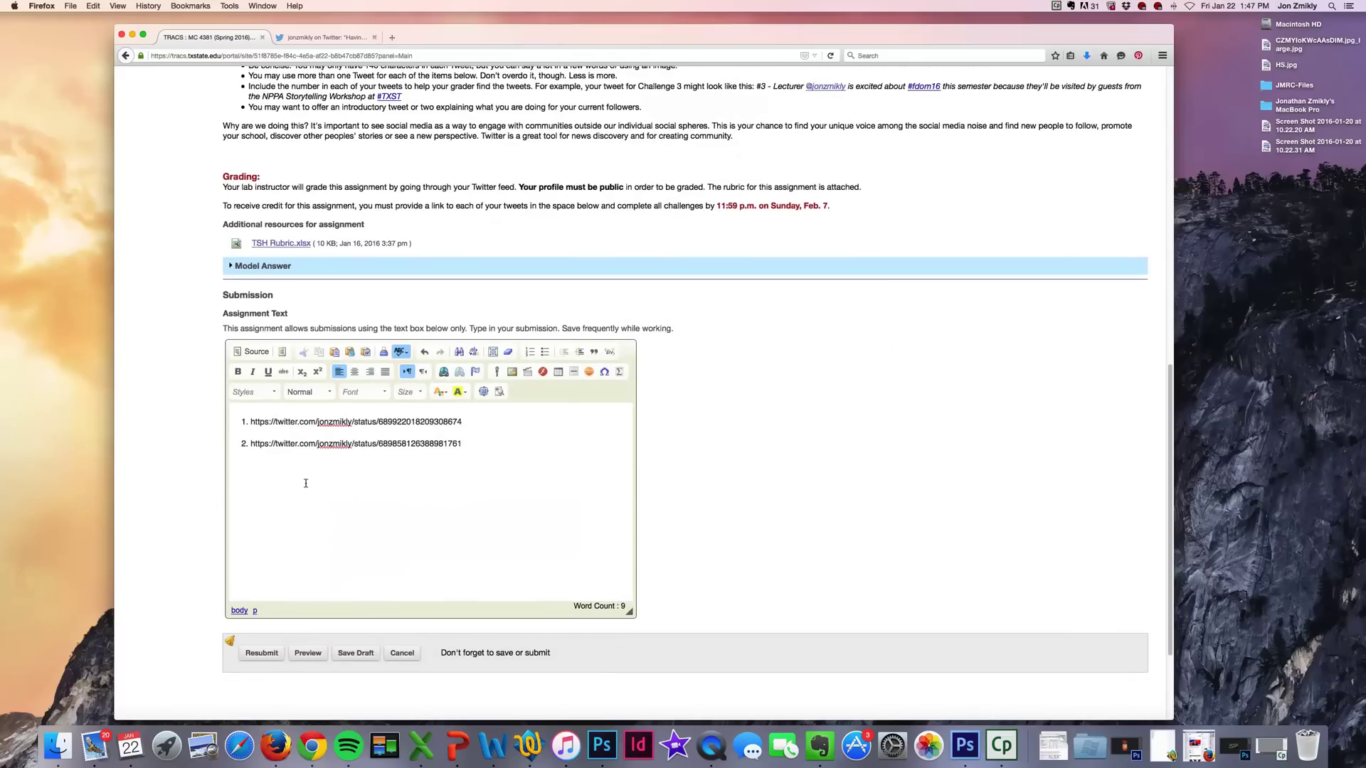
key("Return")
- Check both pasted tweet links in the submission box by highlighting each one
scroll(305, 476, "up", 7)
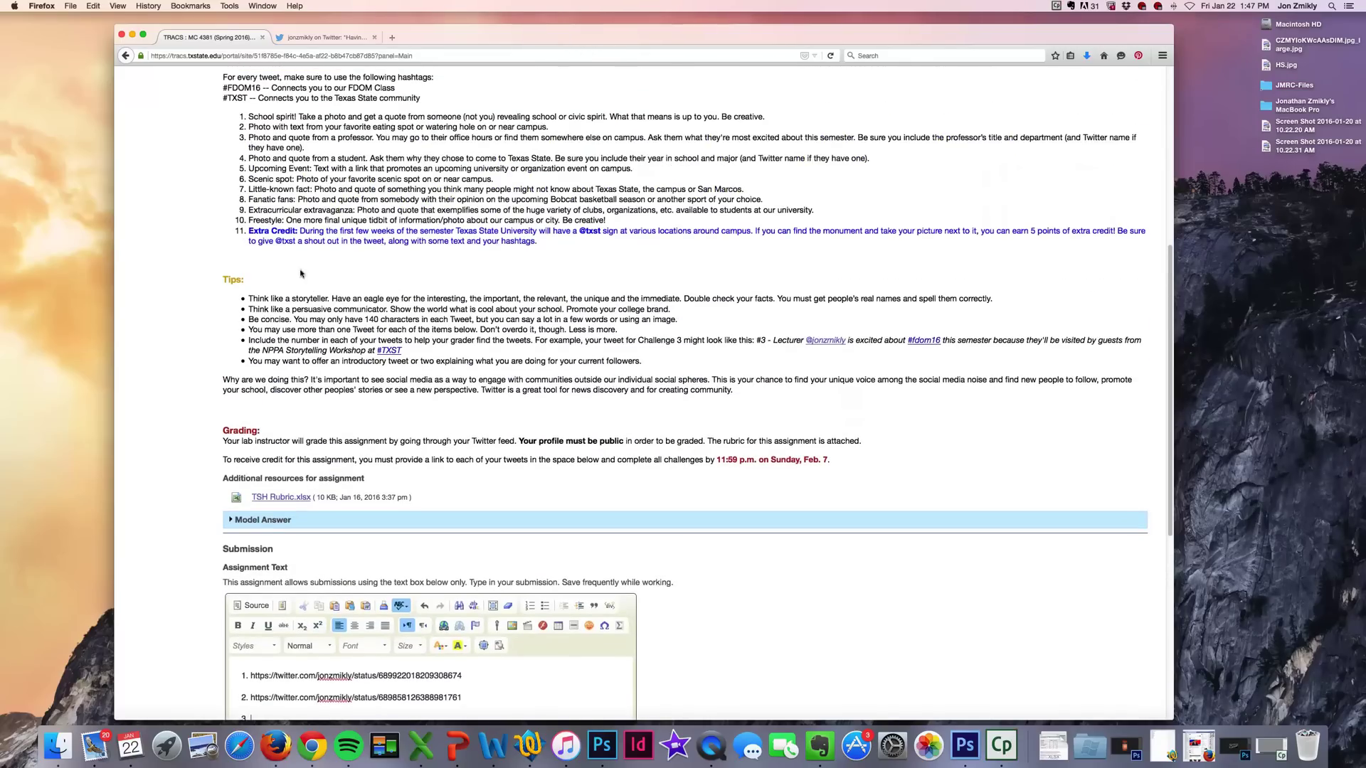
scroll(315, 554, "down", 5)
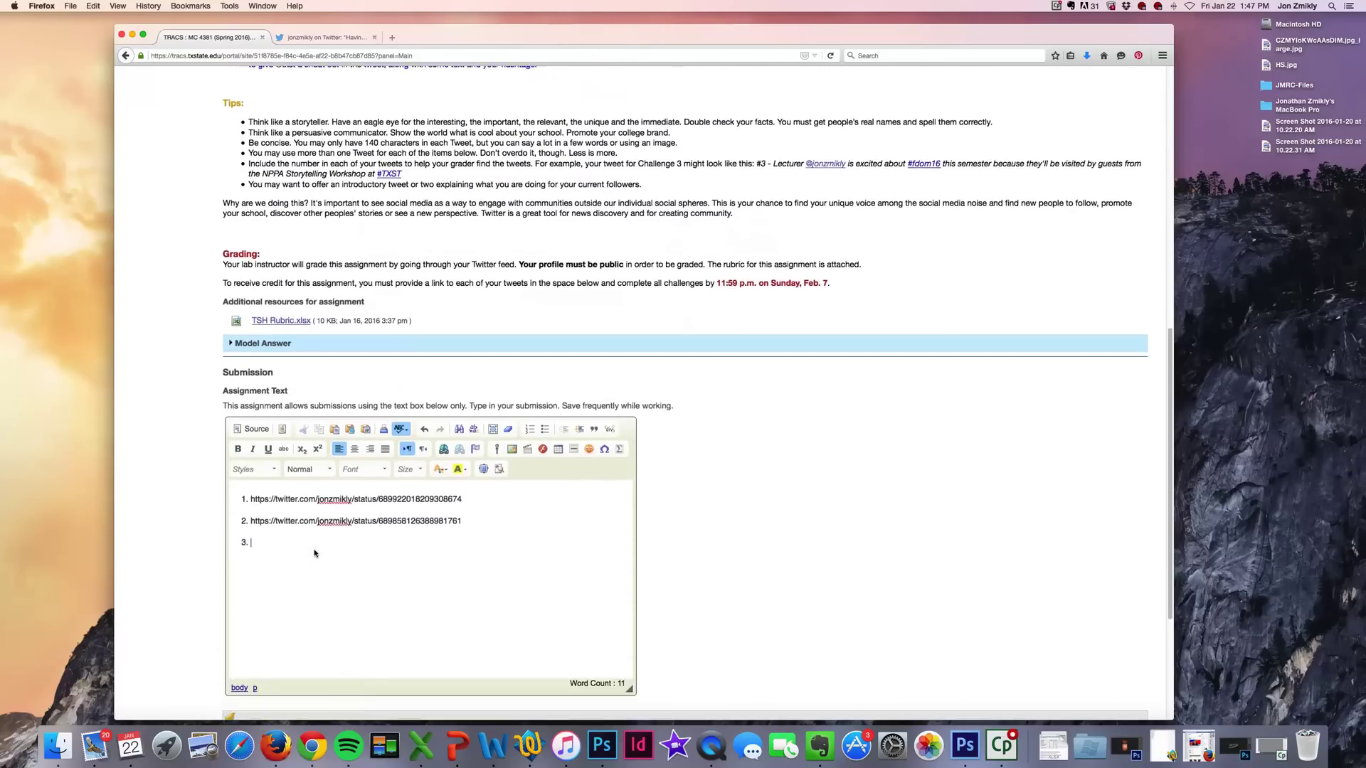
scroll(315, 553, "down", 2)
left_click_drag(250, 429, 448, 425)
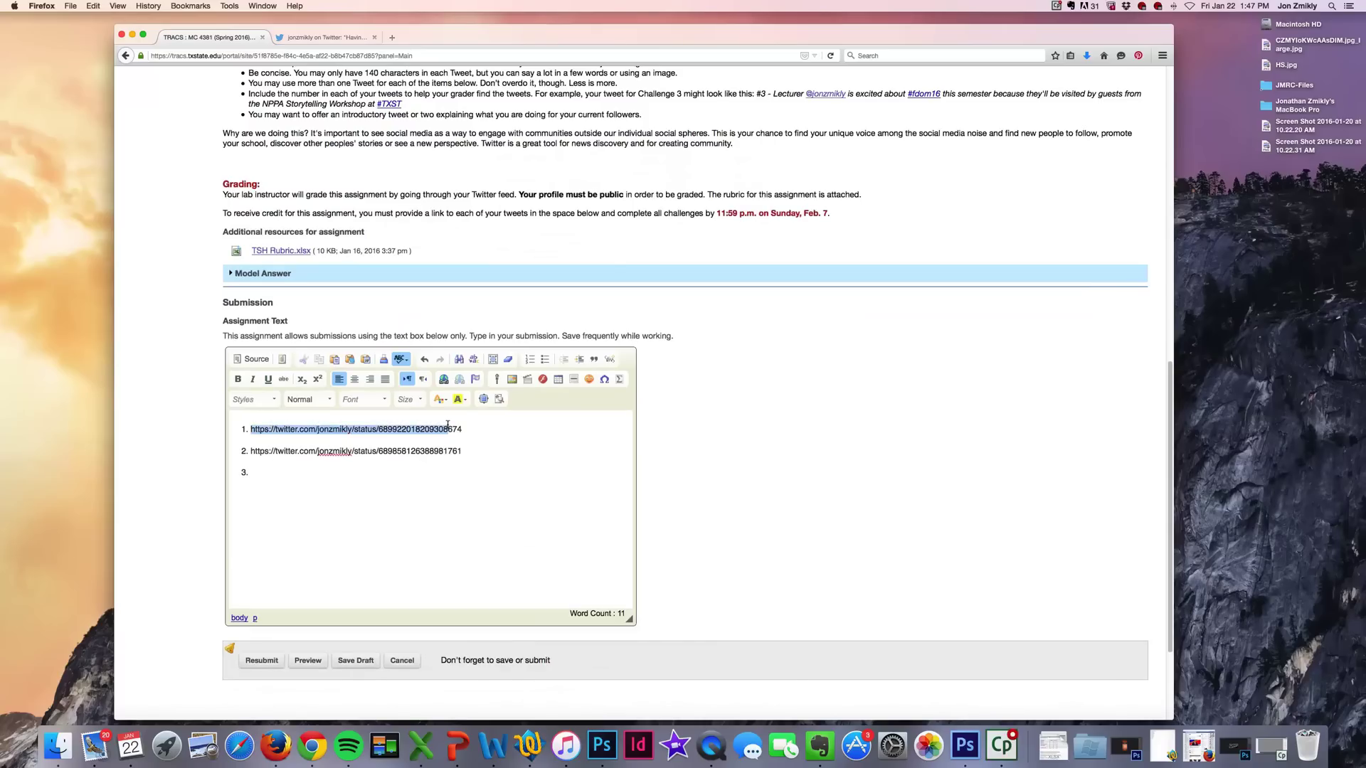
left_click(464, 424)
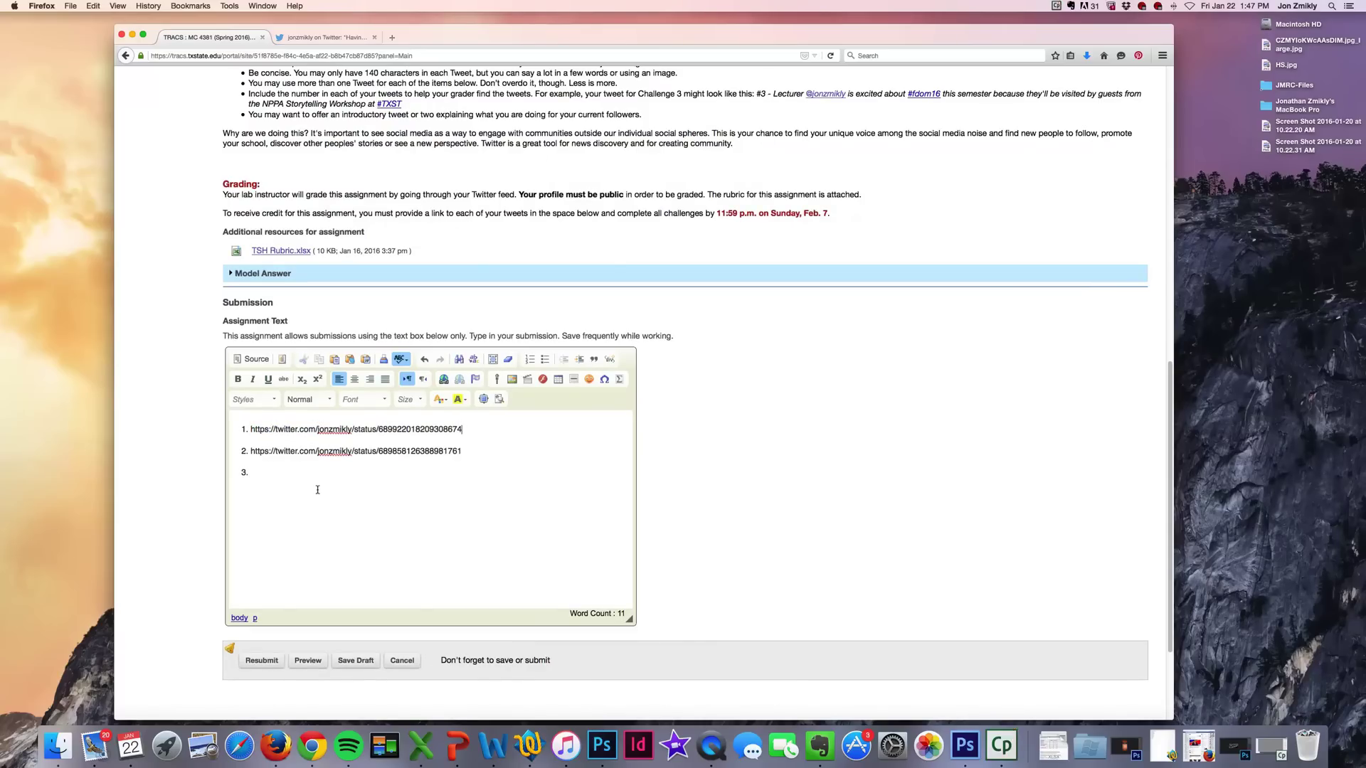
scroll(306, 494, "down", 1)
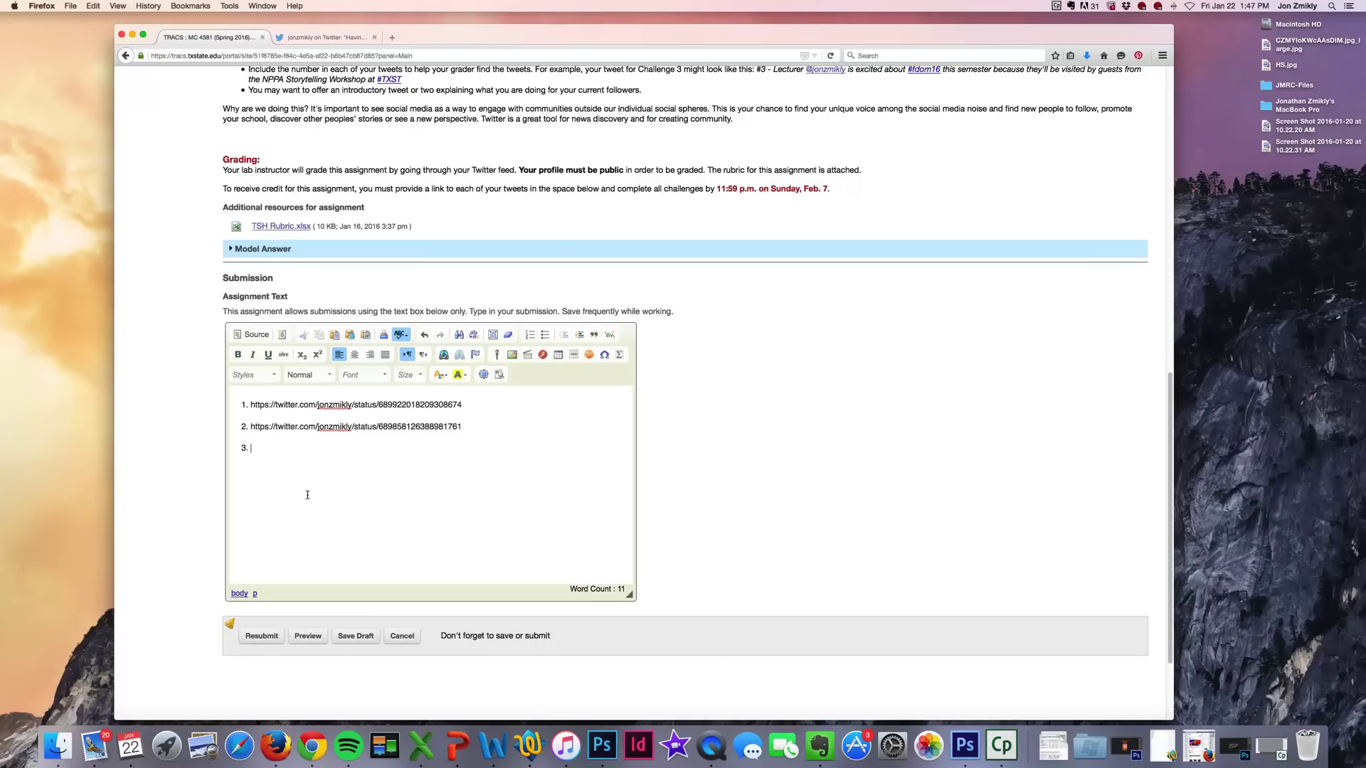
left_click_drag(249, 422, 459, 424)
left_click(459, 425)
scroll(301, 452, "down", 3)
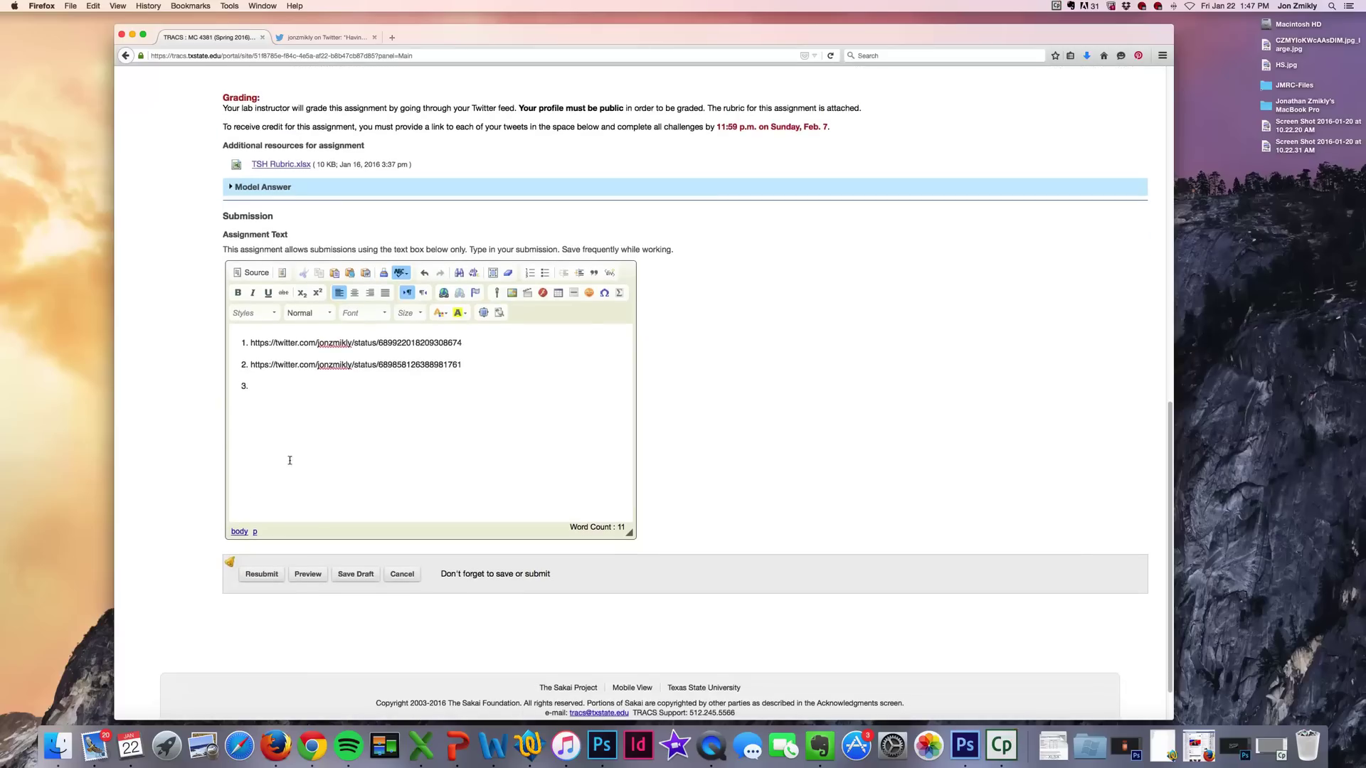
- Resubmit the assignment, return to the list and reopen Twitter Scavenger Hunt
left_click(260, 575)
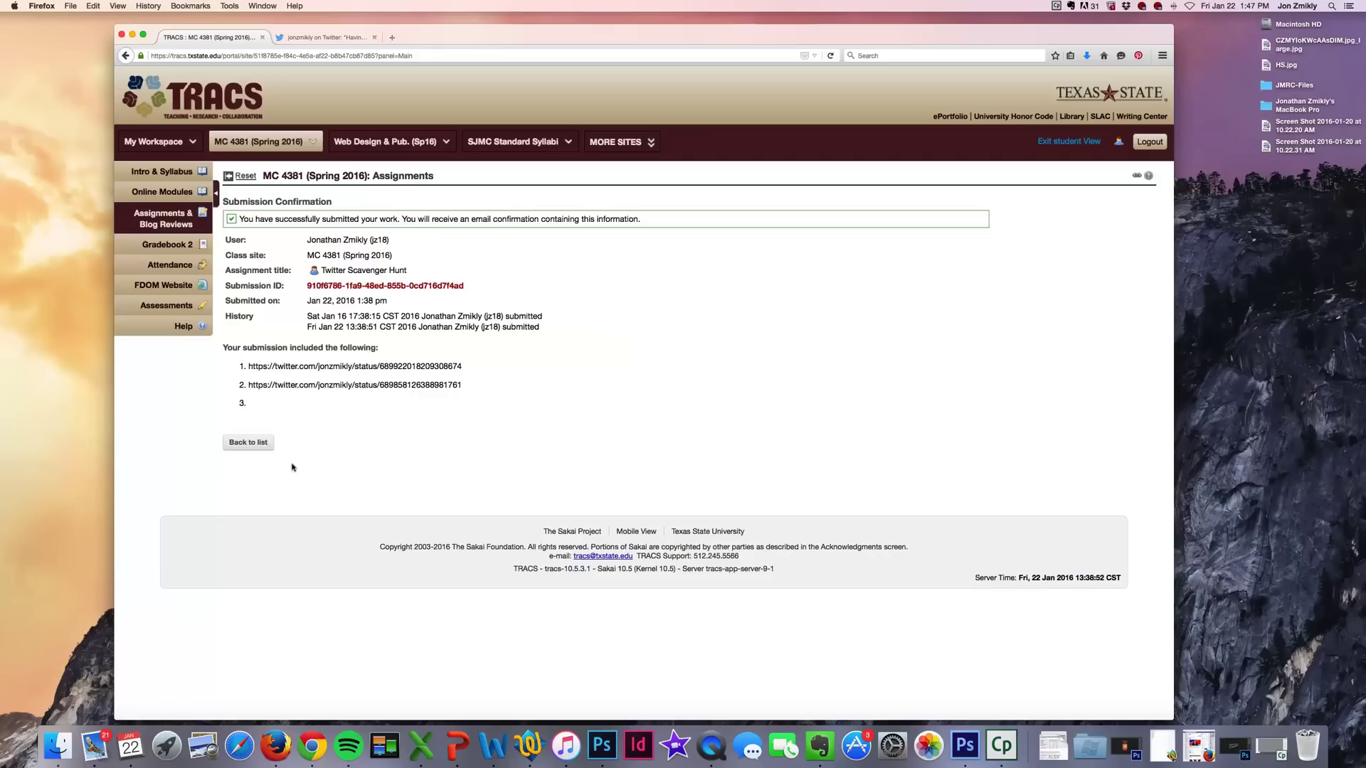
left_click(241, 175)
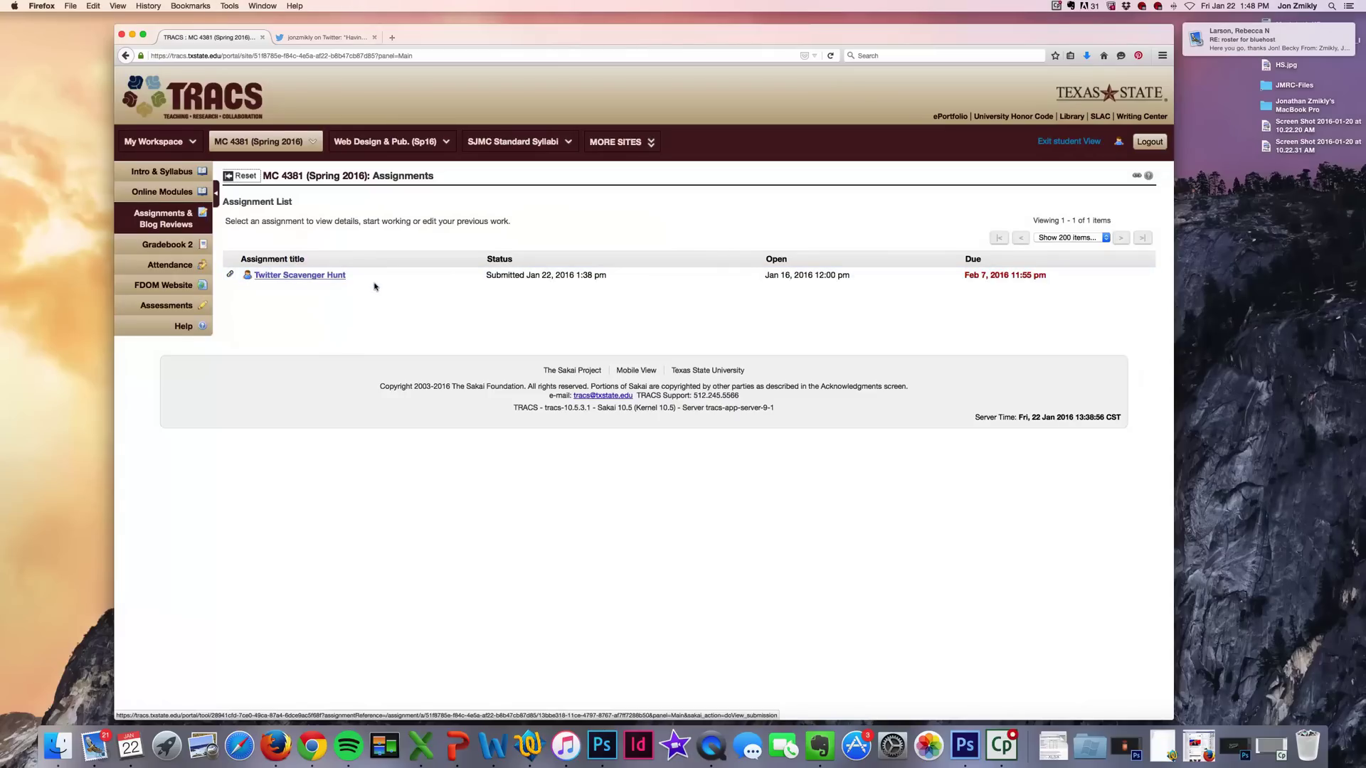
left_click(276, 274)
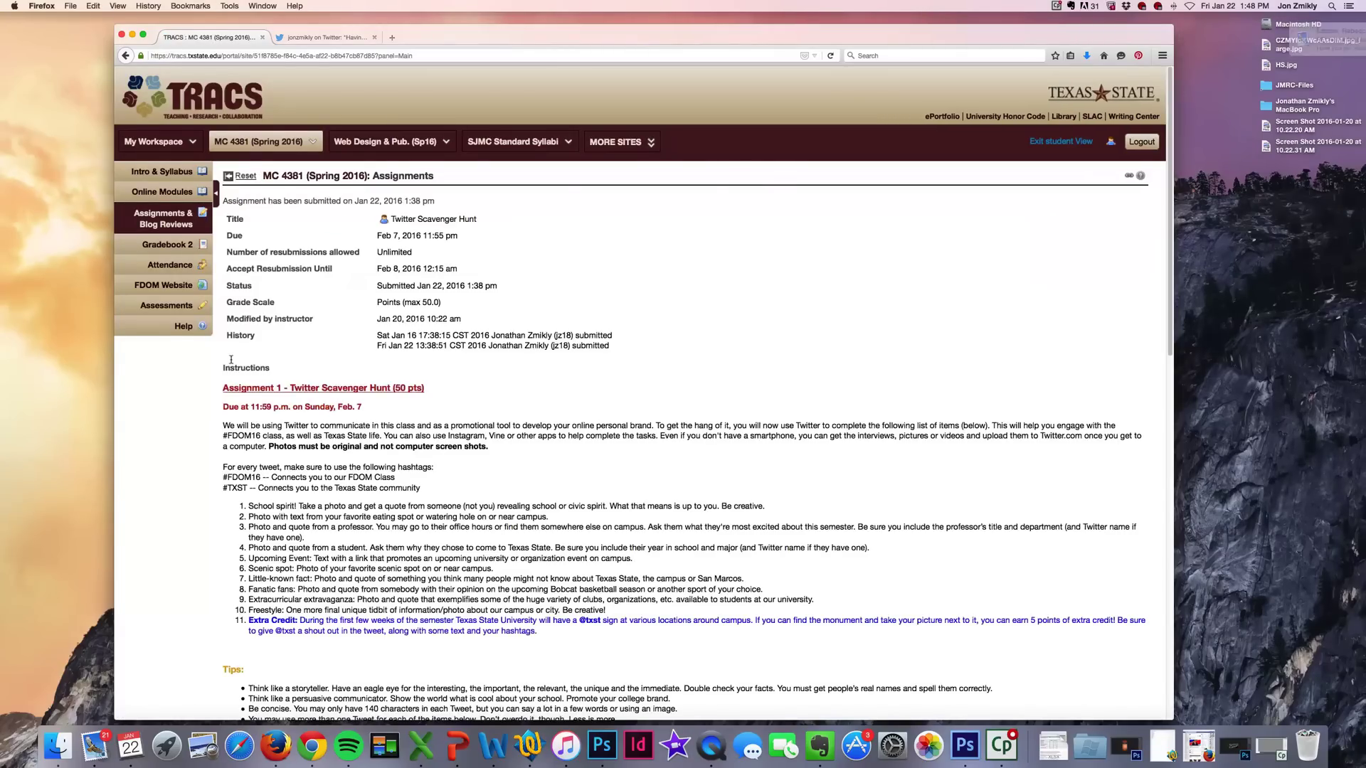
- Review the submitted tweet links and the Jan 22, 2016 1:38 pm submitted status
scroll(235, 352, "down", 20)
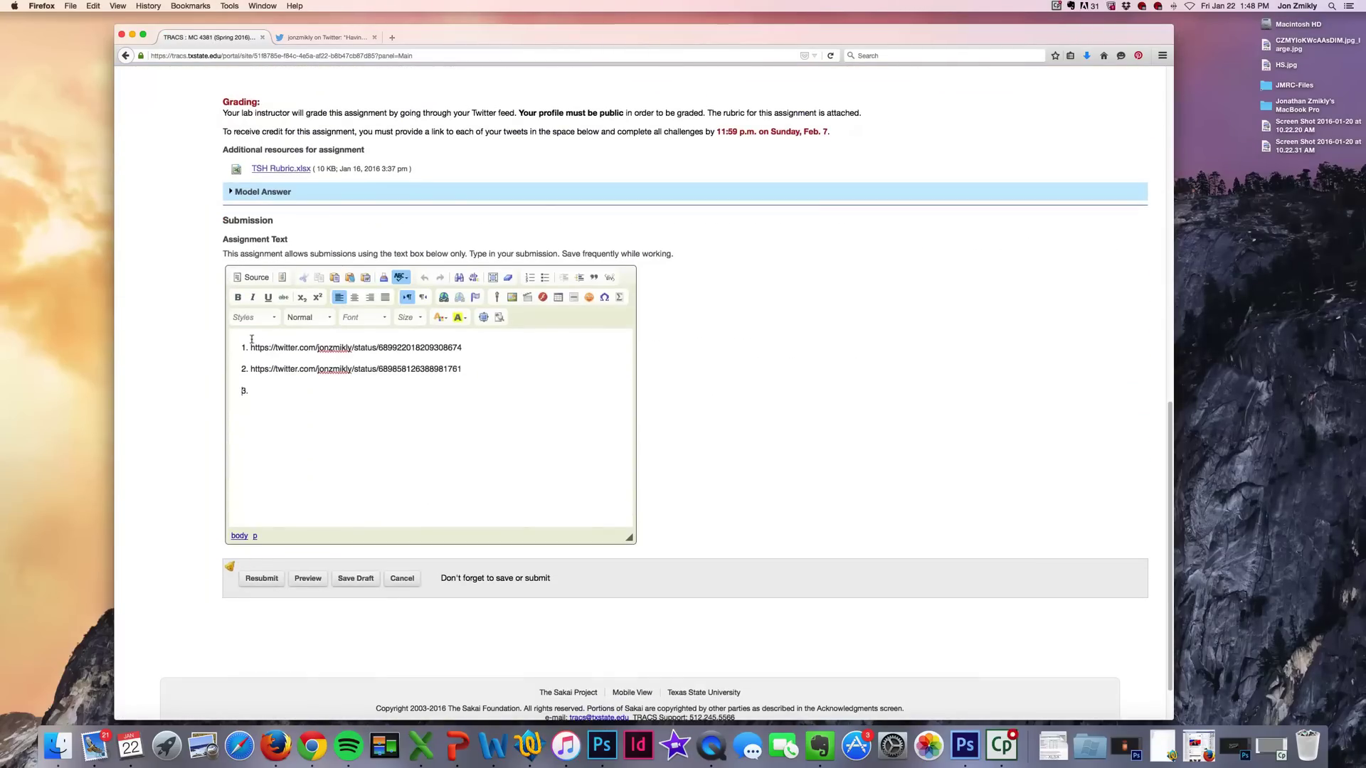
left_click_drag(243, 347, 466, 347)
left_click(302, 409)
scroll(204, 569, "up", 15)
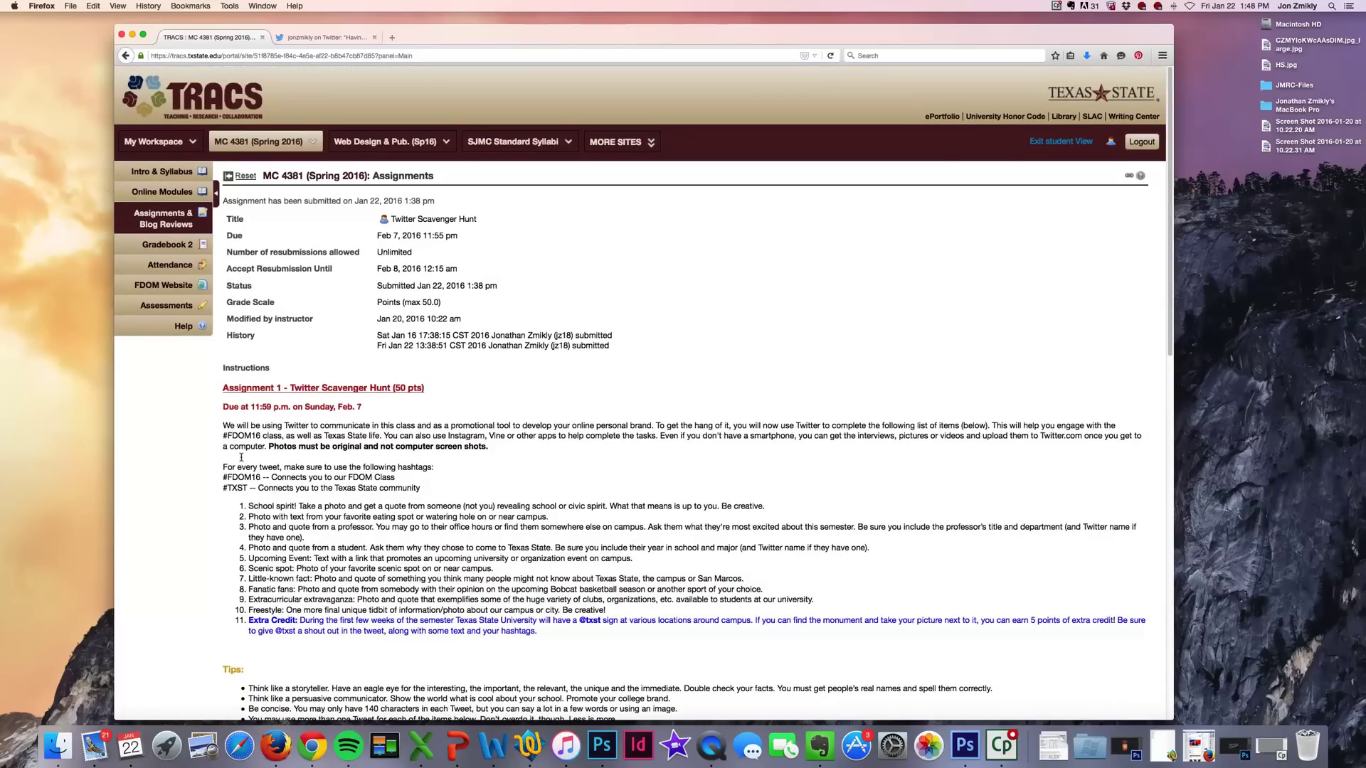